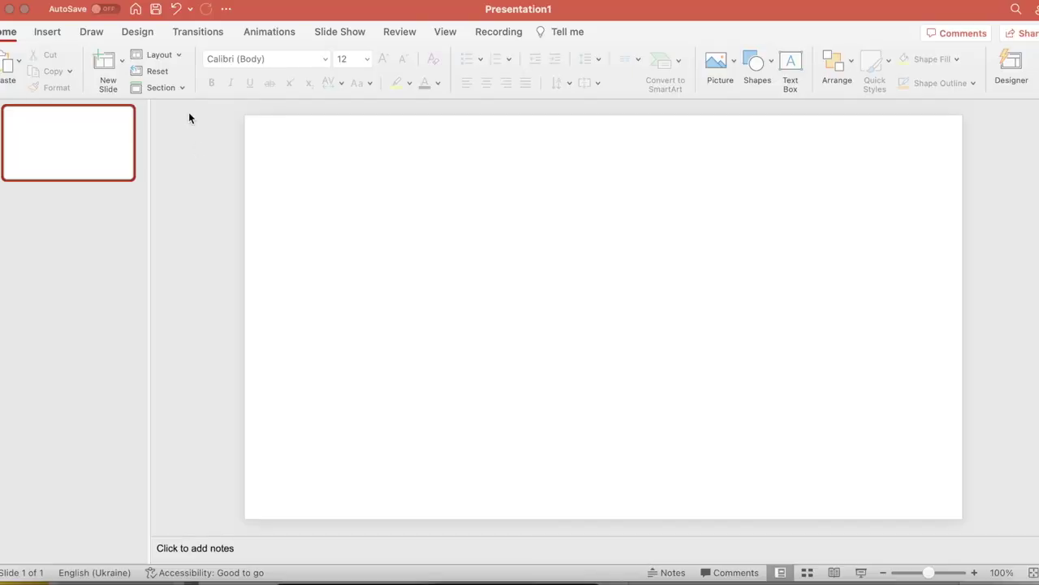
Draw a rectangle about 13.3 cm high and 16.1 cm wide and centre it on the slide
{"action": "left_click", "coordinate": [49, 33]}
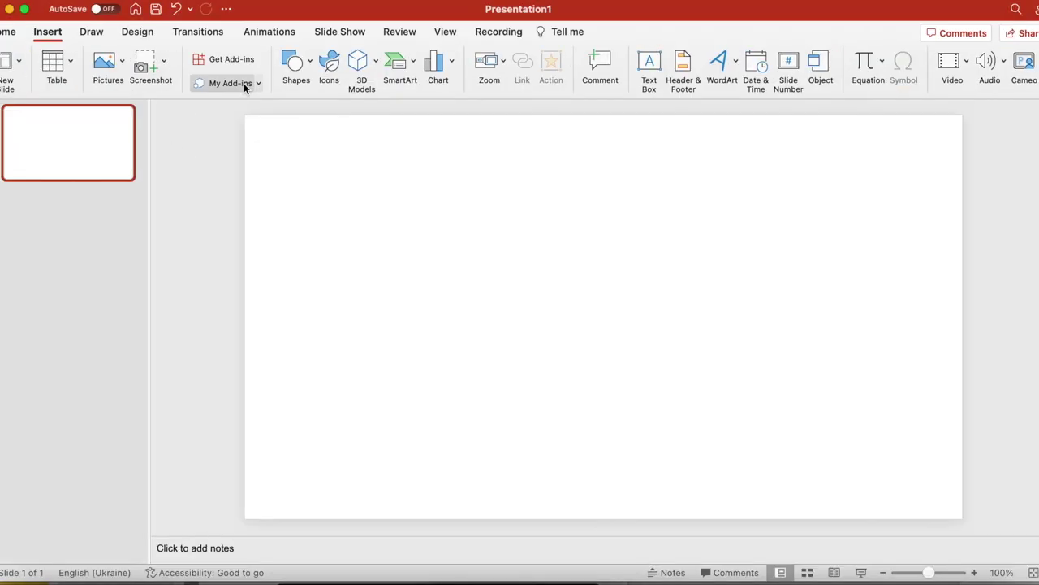
{"action": "left_click", "coordinate": [313, 65]}
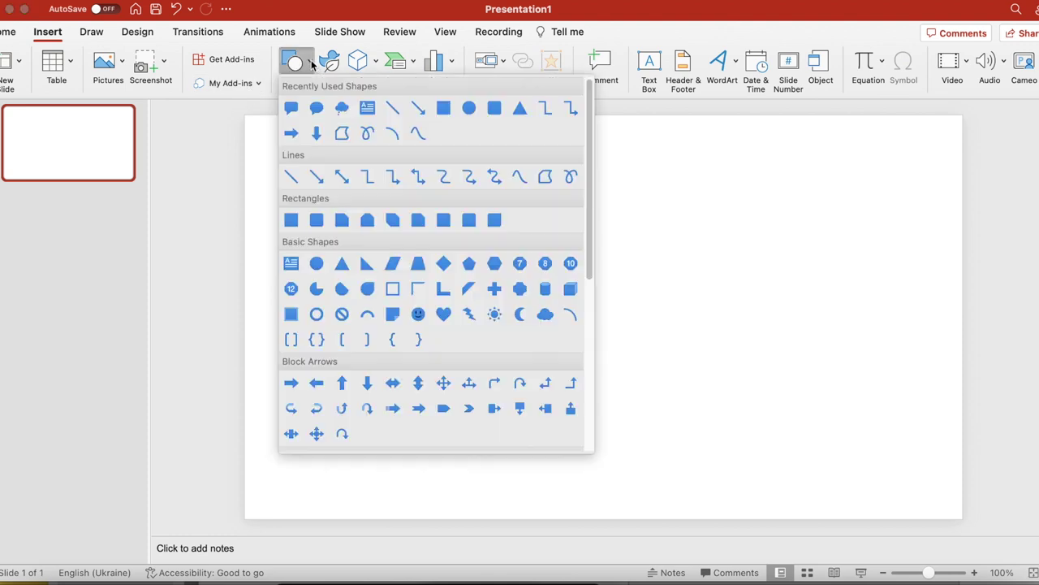
{"action": "left_click", "coordinate": [443, 109]}
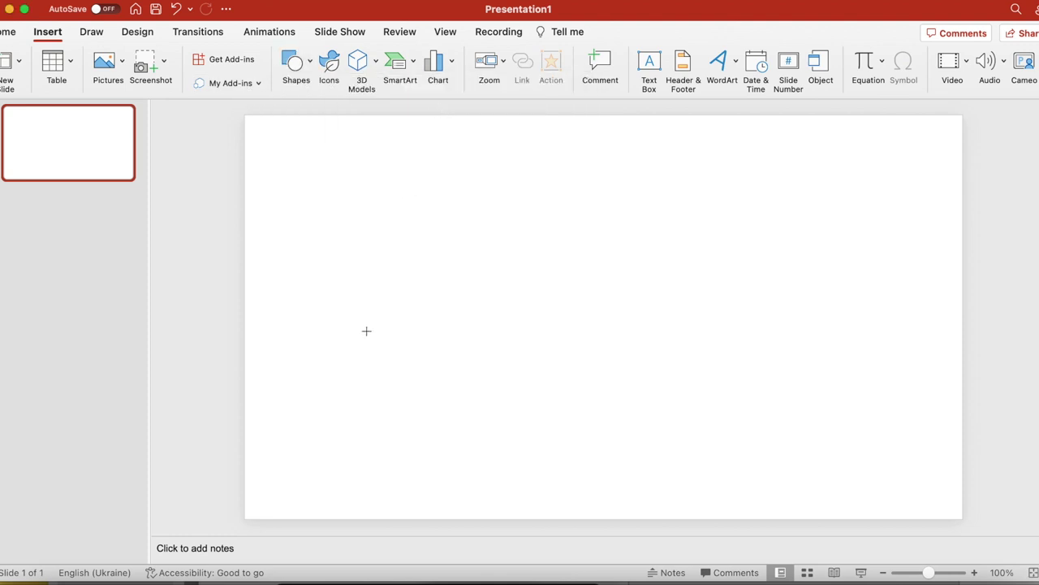
{"action": "mouse_move", "coordinate": [385, 446]}
{"action": "left_mouse_down"}
{"action": "mouse_move", "coordinate": [623, 242]}
{"action": "mouse_move", "coordinate": [696, 235]}
{"action": "mouse_move", "coordinate": [675, 241]}
{"action": "mouse_move", "coordinate": [712, 225]}
{"action": "mouse_move", "coordinate": [717, 158]}
{"action": "mouse_move", "coordinate": [728, 167]}
{"action": "left_mouse_up"}
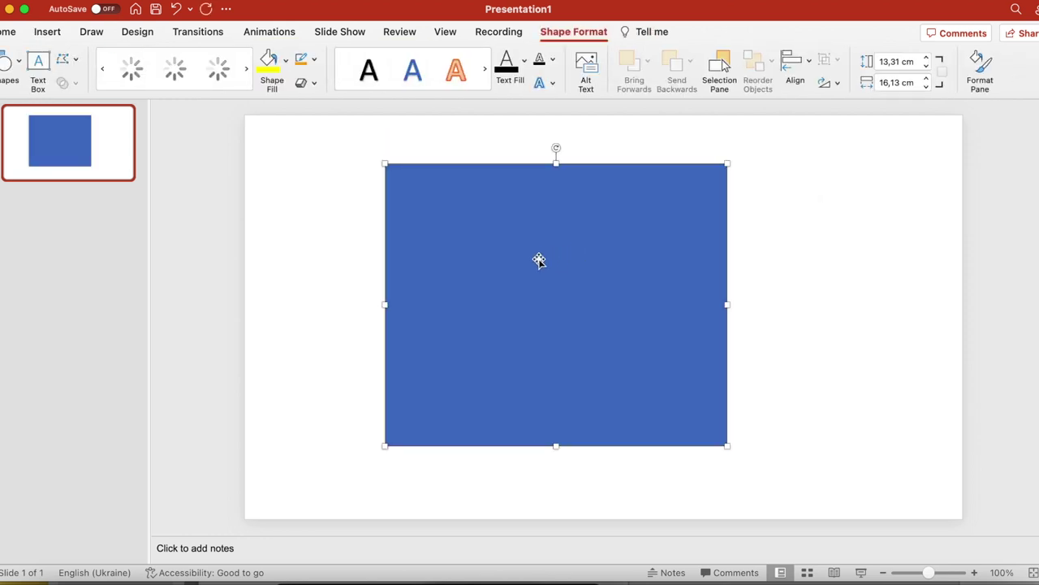
{"action": "left_click_drag", "start_coordinate": [539, 260], "coordinate": [590, 259]}
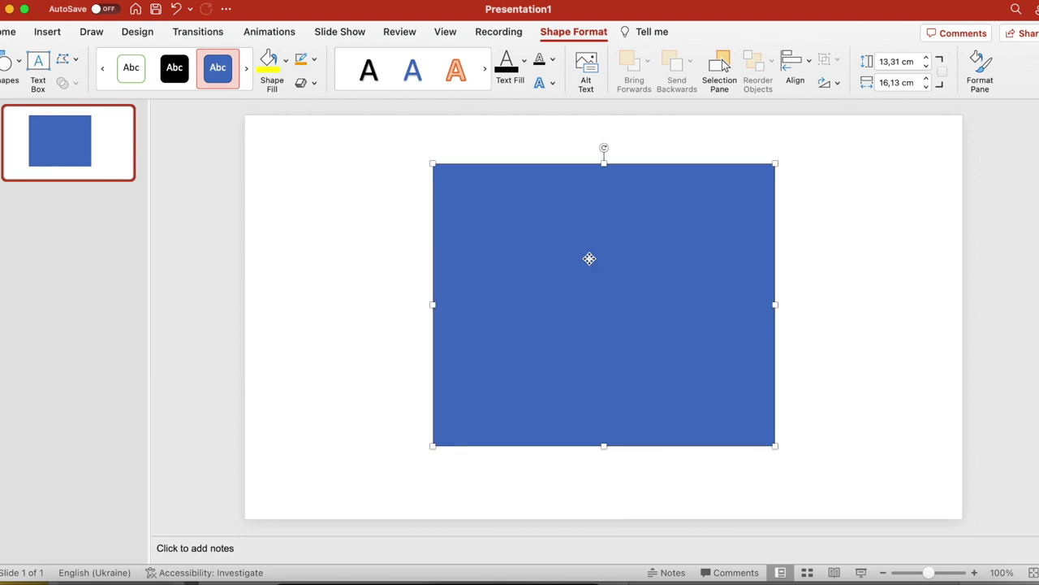
Give the large rectangle a white fill and a black outline with a 3 pt weight
{"action": "left_click", "coordinate": [285, 60]}
{"action": "left_click", "coordinate": [268, 131]}
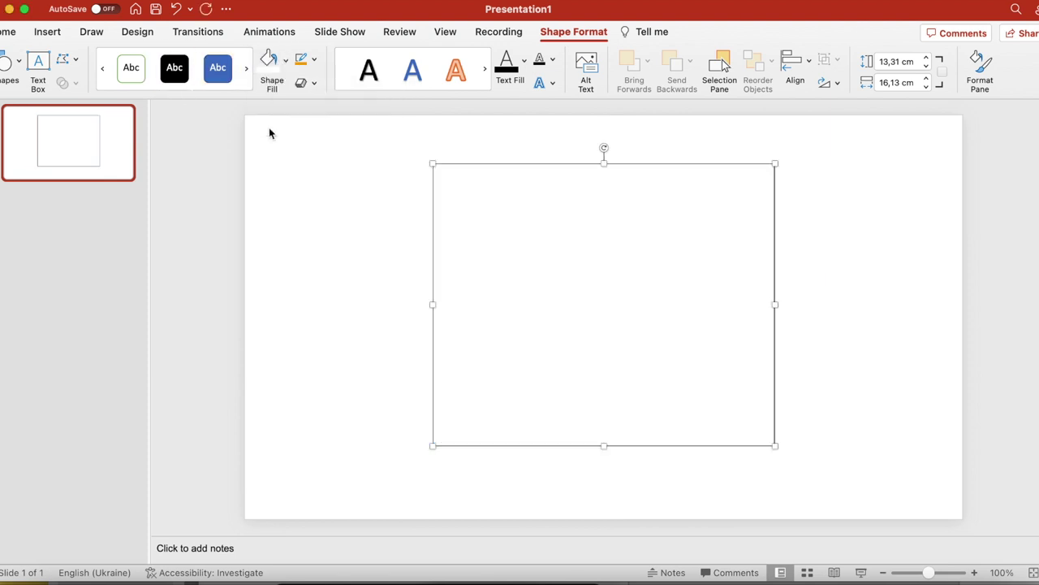
{"action": "left_click", "coordinate": [317, 62]}
{"action": "left_click", "coordinate": [318, 125]}
{"action": "left_click", "coordinate": [317, 61]}
{"action": "mouse_move", "coordinate": [365, 276]}
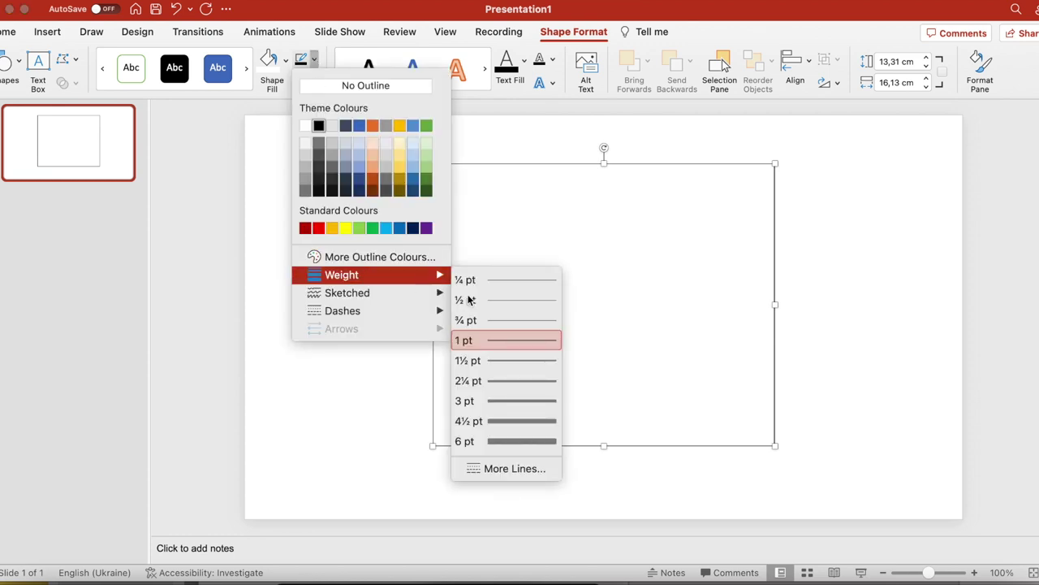
{"action": "left_click", "coordinate": [506, 399]}
{"action": "left_click", "coordinate": [932, 300]}
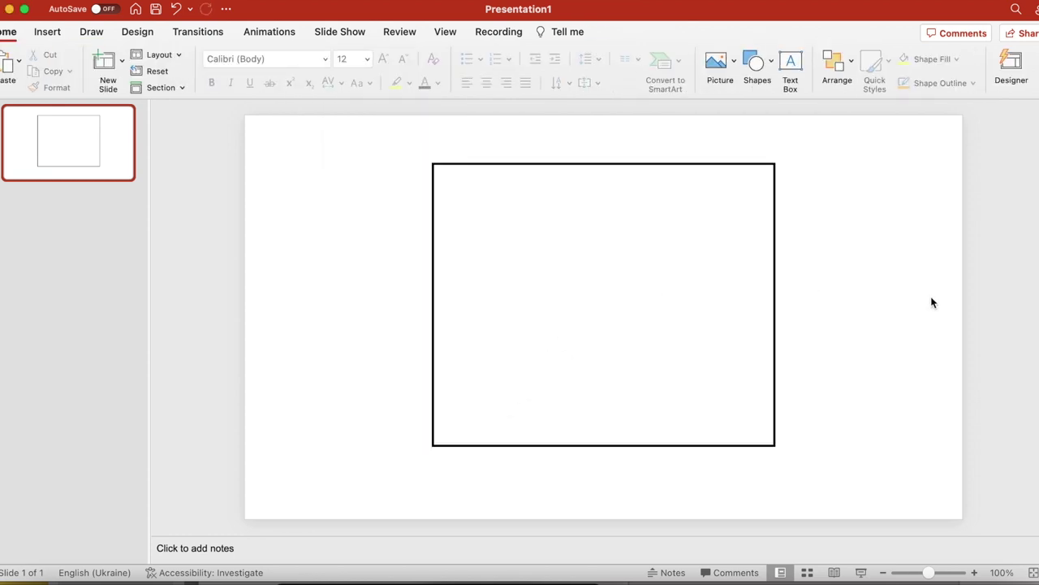
Try a 1 pt outline weight on the large rectangle and undo that change
{"action": "left_click", "coordinate": [515, 163]}
{"action": "left_click", "coordinate": [307, 59]}
{"action": "mouse_move", "coordinate": [337, 279]}
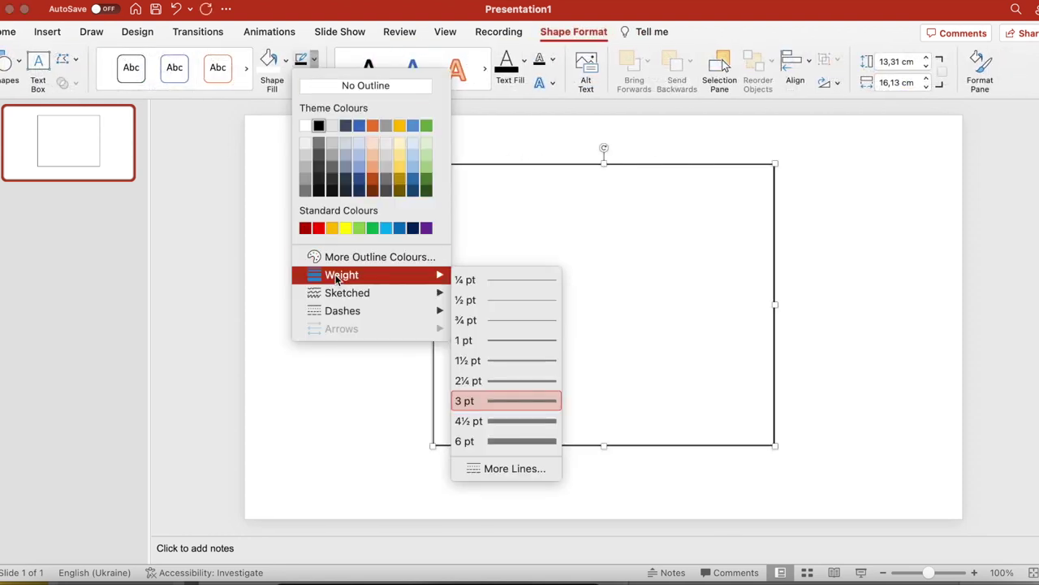
{"action": "left_click", "coordinate": [530, 340]}
{"action": "left_click", "coordinate": [858, 259]}
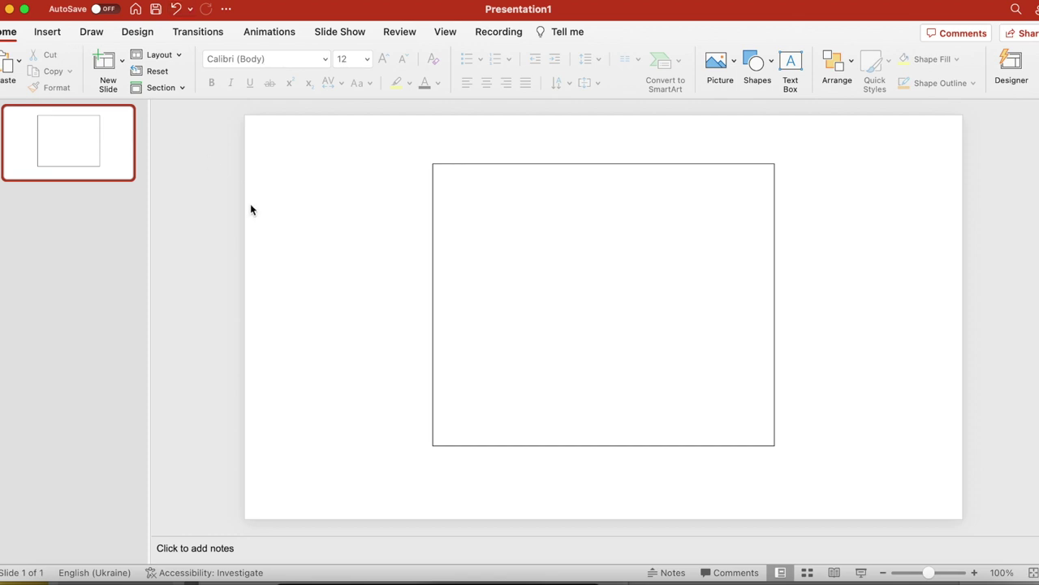
{"action": "key", "text": "cmd+z"}
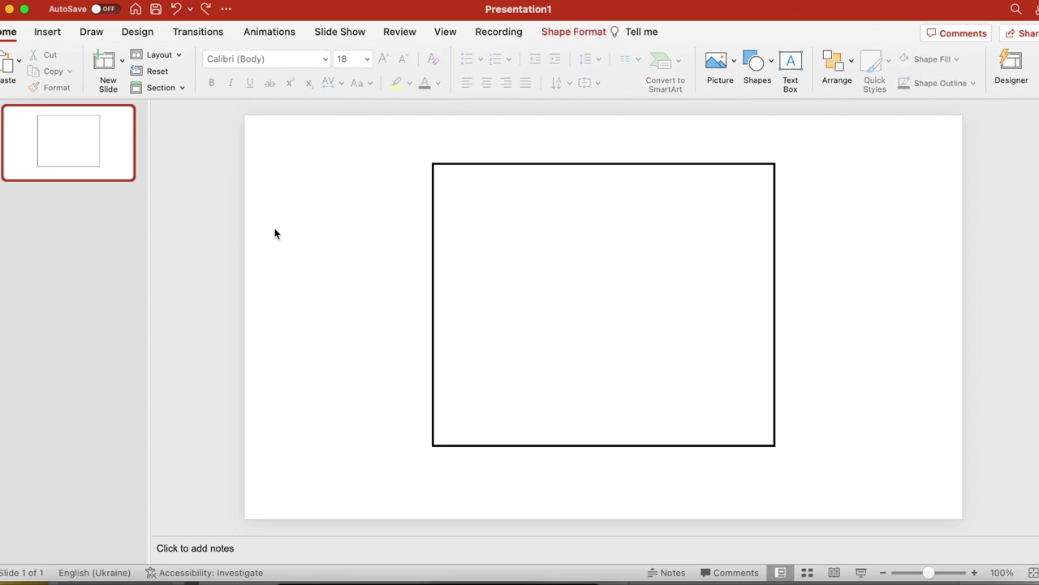
{"action": "left_click", "coordinate": [274, 232]}
{"action": "left_click", "coordinate": [48, 32]}
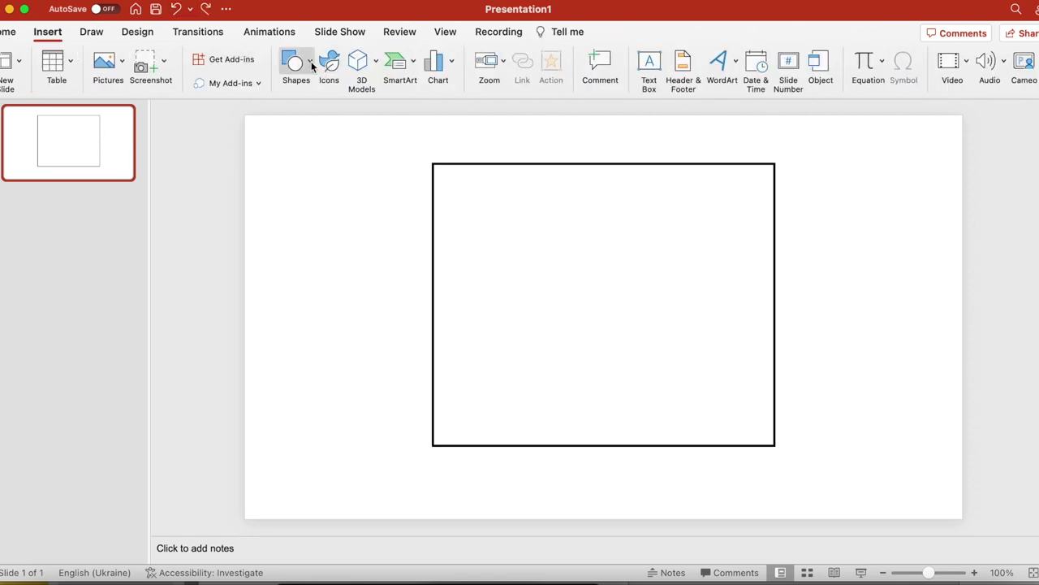
{"action": "left_click", "coordinate": [309, 59]}
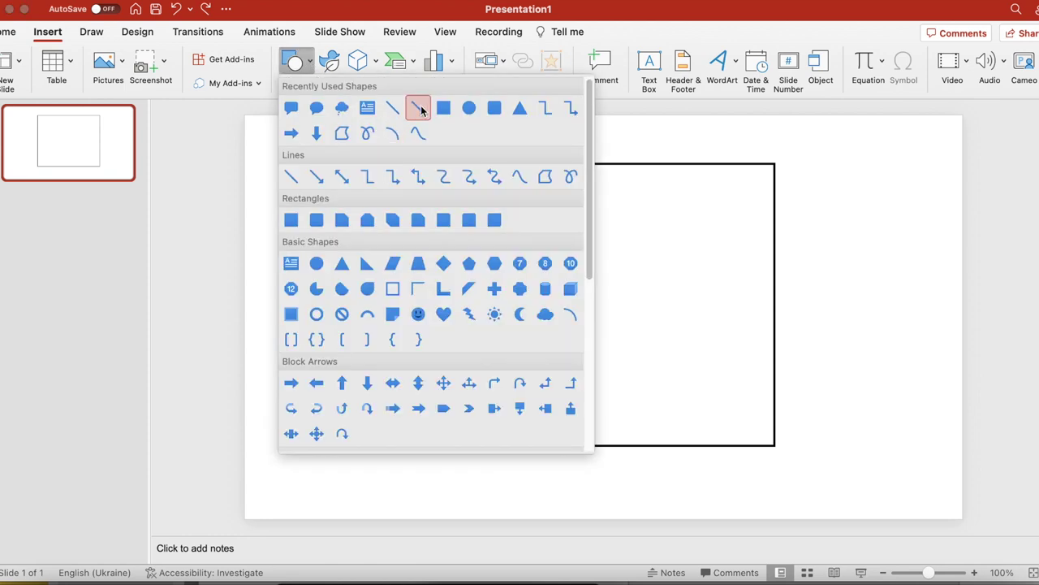
{"action": "left_click", "coordinate": [415, 105]}
{"action": "key", "text": "Escape"}
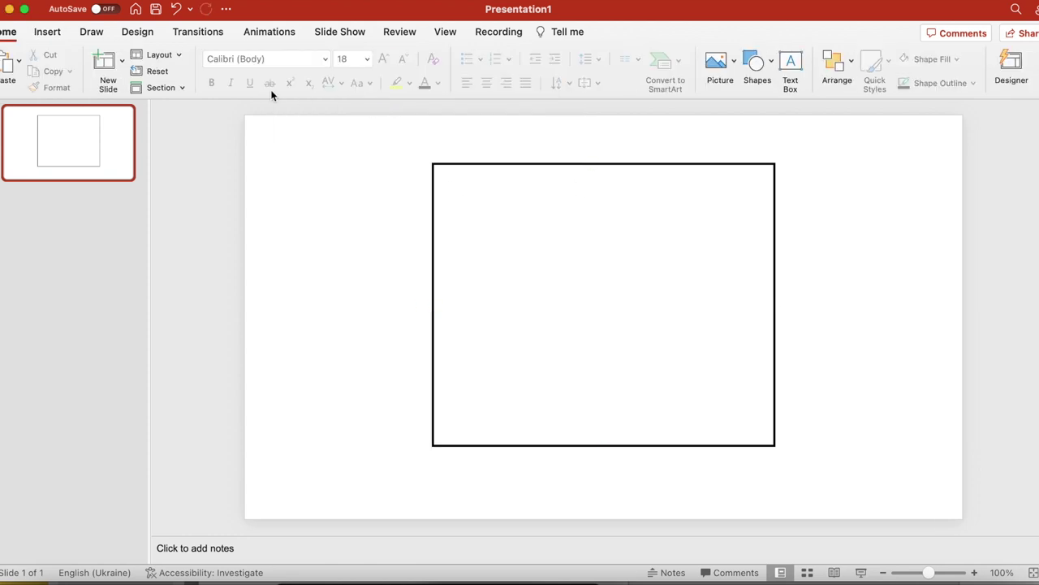
Draw a strip rectangle about 1.09 cm high across the full width of the large rectangle, along its top edge
{"action": "left_click", "coordinate": [47, 33]}
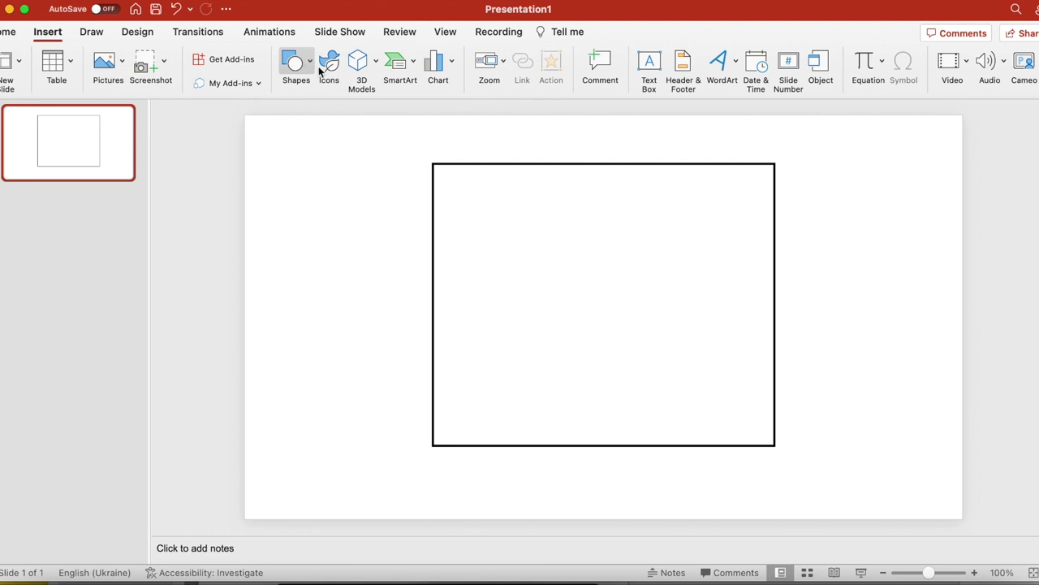
{"action": "left_click", "coordinate": [315, 65]}
{"action": "left_click", "coordinate": [441, 106]}
{"action": "left_click_drag", "start_coordinate": [432, 164], "coordinate": [774, 186]}
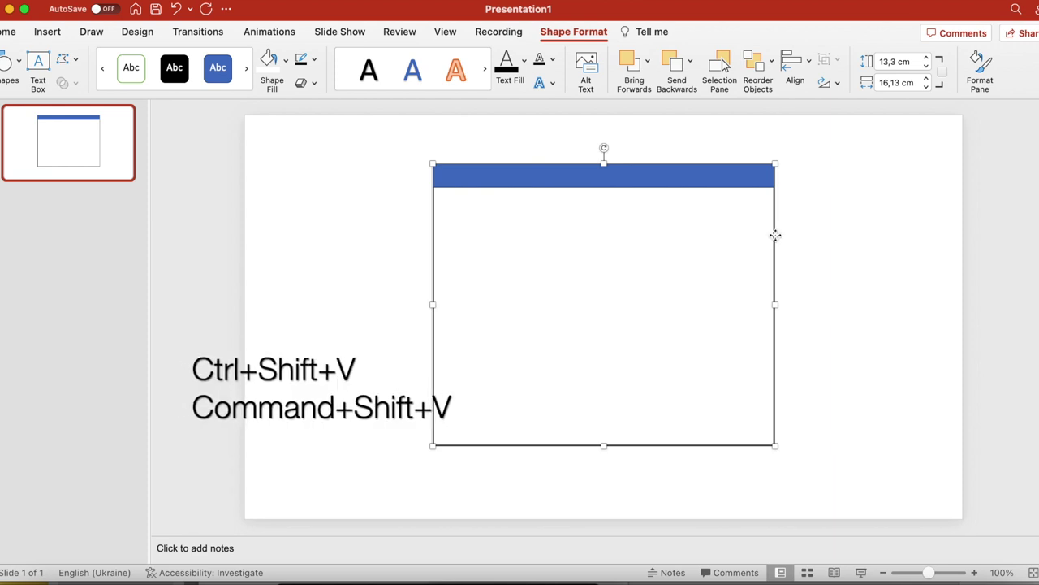
Paste the large rectangle's copied formatting onto the strip along its top edge
{"action": "left_click", "coordinate": [723, 176]}
{"action": "key", "text": "super+shift+v"}
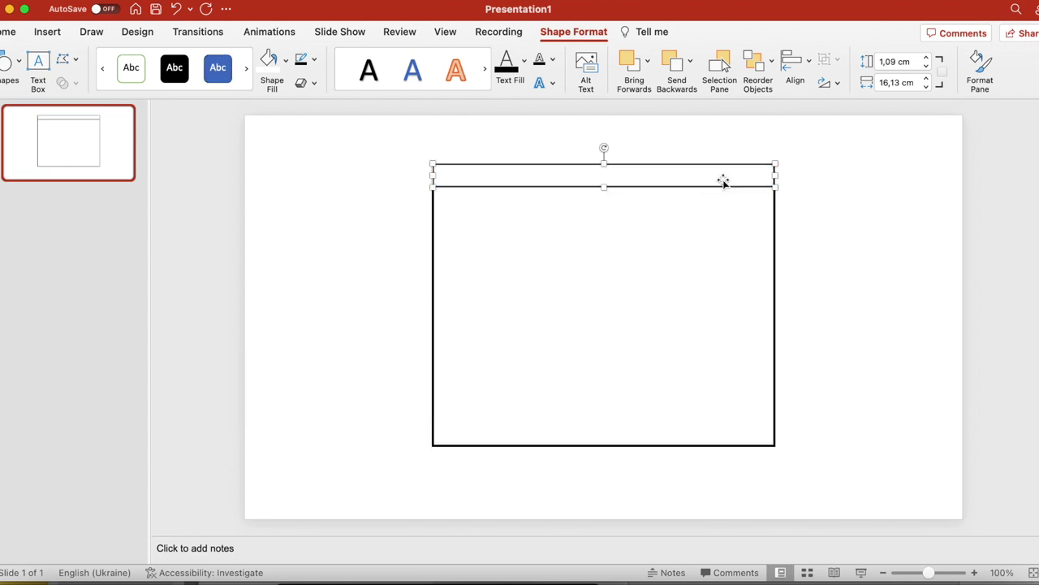
{"action": "left_click", "coordinate": [884, 238]}
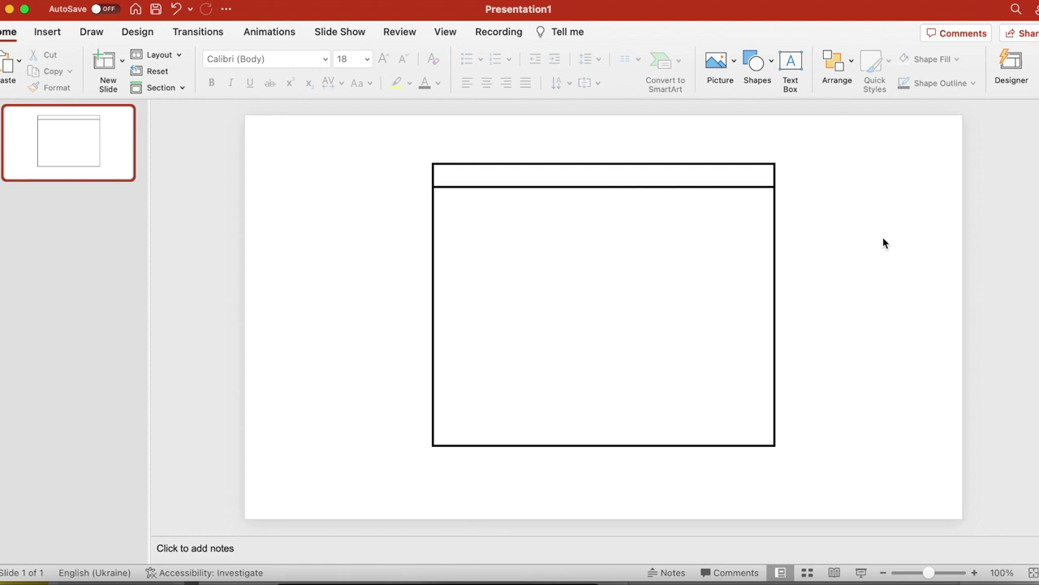
Place a duplicate of the top strip along the bottom edge of the large rectangle
{"action": "left_click_drag", "start_coordinate": [737, 188], "coordinate": [740, 445]}
{"action": "left_click", "coordinate": [892, 385]}
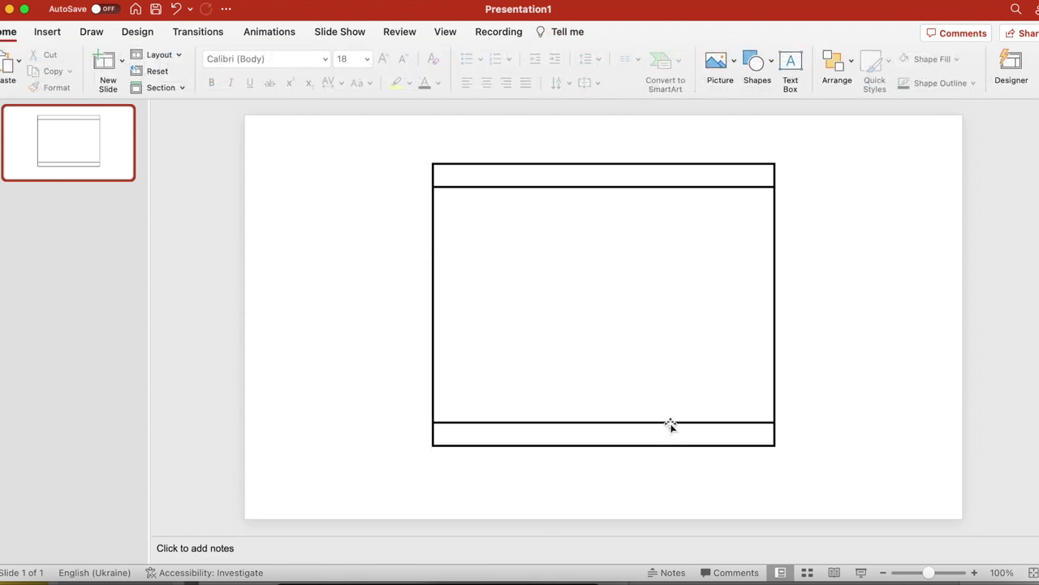
{"action": "left_click_drag", "start_coordinate": [670, 424], "coordinate": [667, 320]}
{"action": "key", "text": "super+z"}
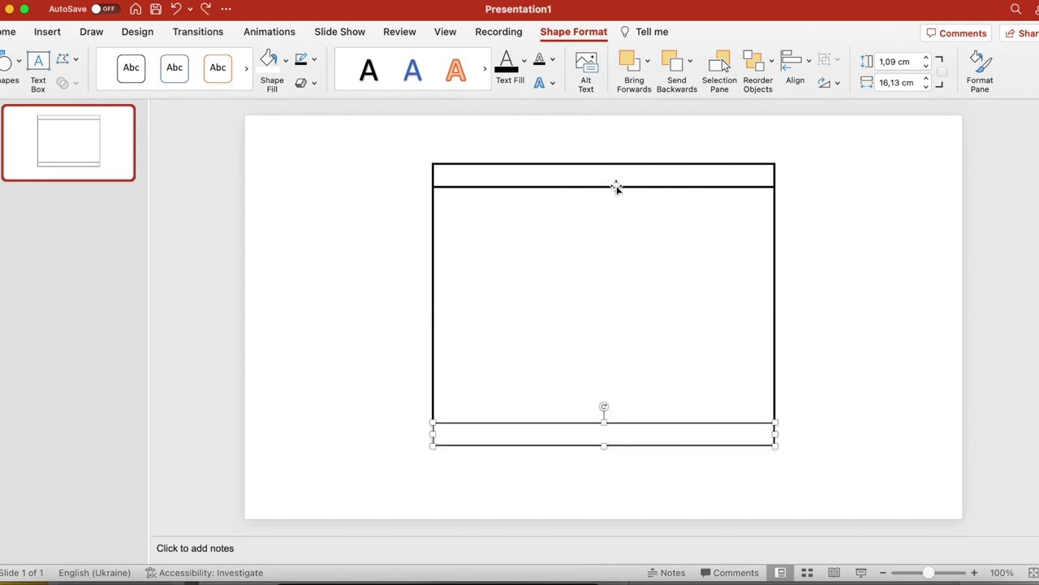
Reduce the height of both the top and bottom strips to about 0.61 cm
{"action": "left_click", "coordinate": [618, 187]}
{"action": "left_click", "coordinate": [606, 426]}
{"action": "left_click_drag", "start_coordinate": [604, 422], "coordinate": [604, 432]}
{"action": "left_click", "coordinate": [687, 176]}
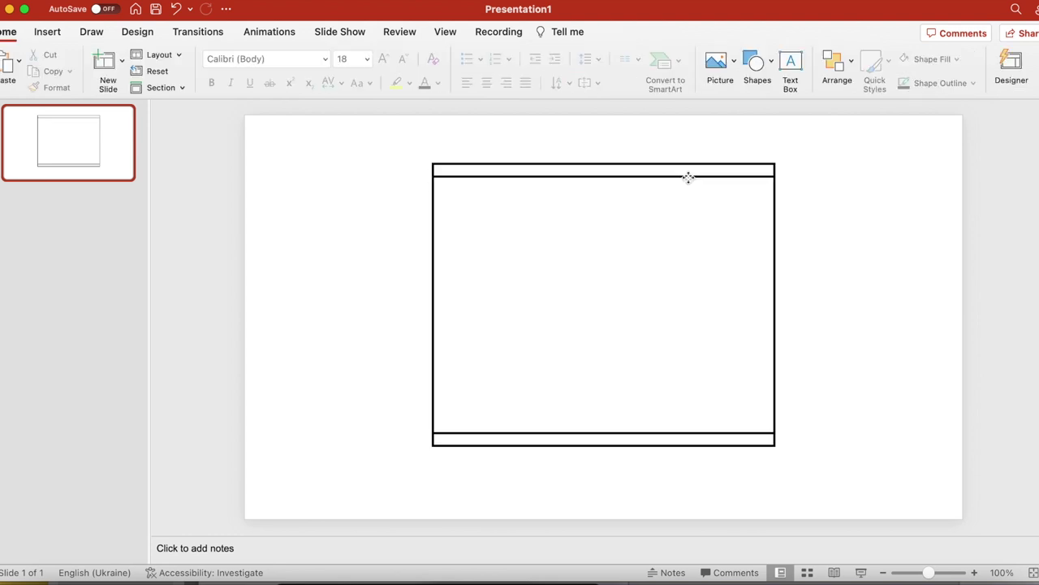
Add two duplicates of the top strip inside the large rectangle and distribute all four strips vertically
{"action": "left_click_drag", "start_coordinate": [687, 176], "coordinate": [682, 354]}
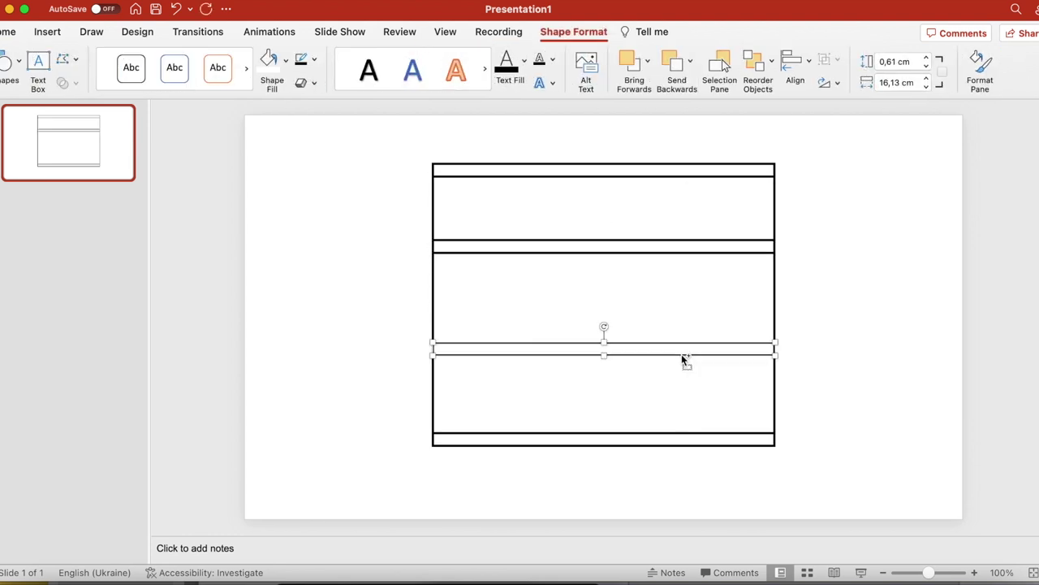
{"action": "left_click", "coordinate": [661, 439], "text": "shift"}
{"action": "left_click", "coordinate": [646, 246], "text": "shift"}
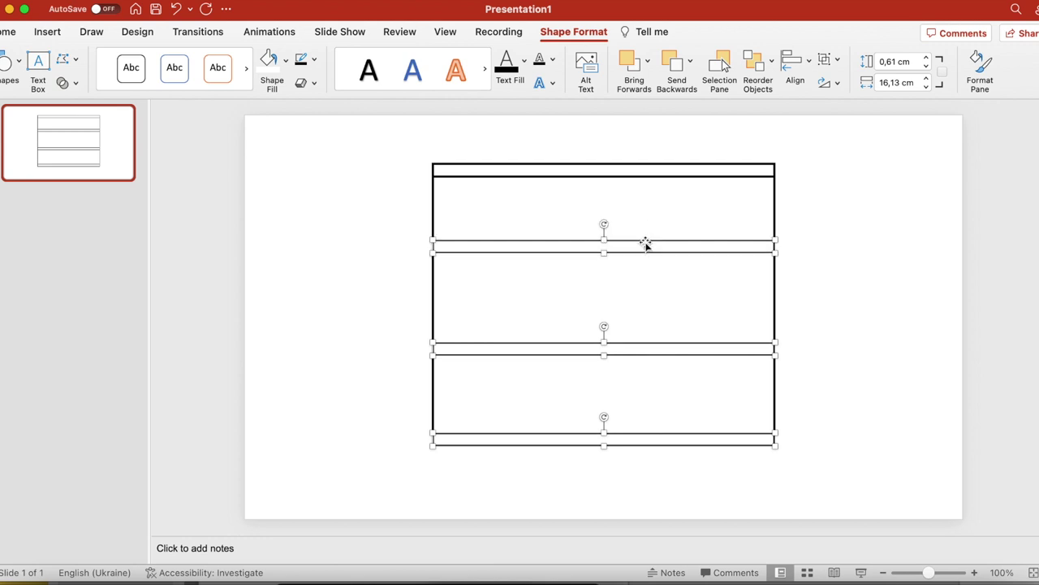
{"action": "left_click", "coordinate": [641, 170], "text": "shift"}
{"action": "left_click", "coordinate": [814, 65]}
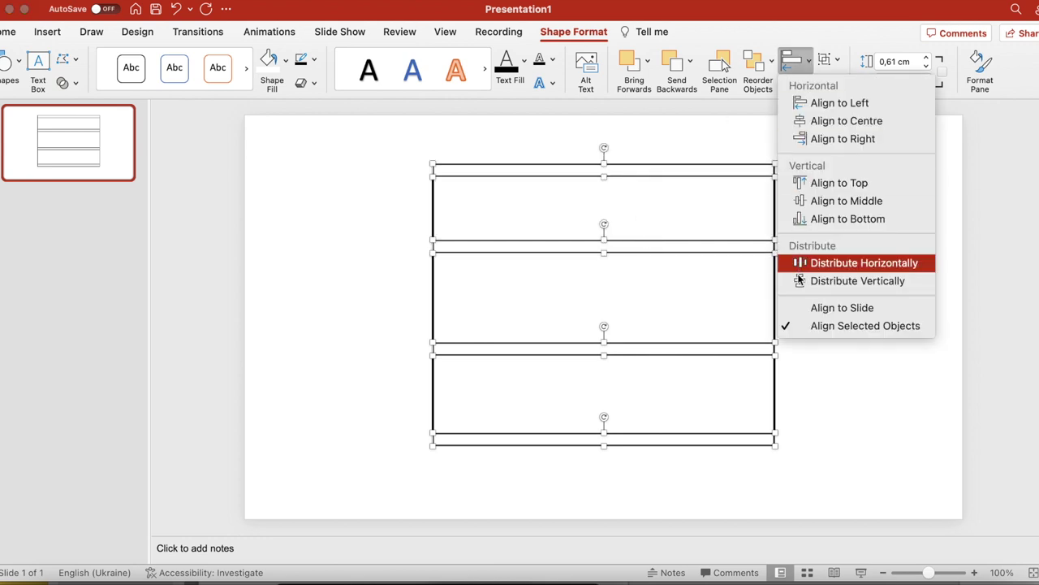
{"action": "left_click", "coordinate": [831, 281]}
{"action": "left_click", "coordinate": [508, 260]}
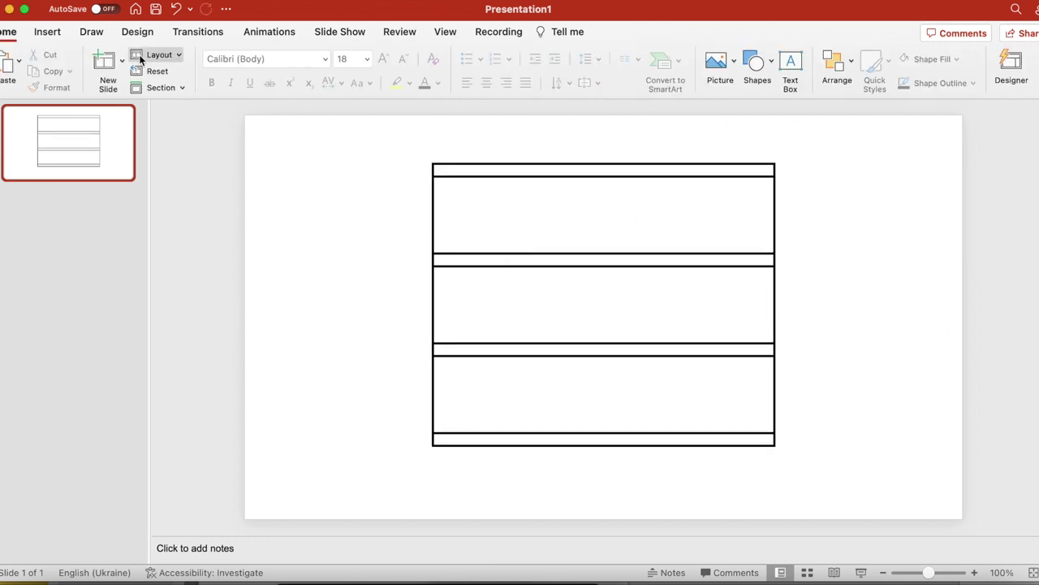
Draw a narrow upright rectangle beside the shelf frame with a smaller rectangle inside its upper part, both in the frame's style
{"action": "left_click", "coordinate": [47, 32]}
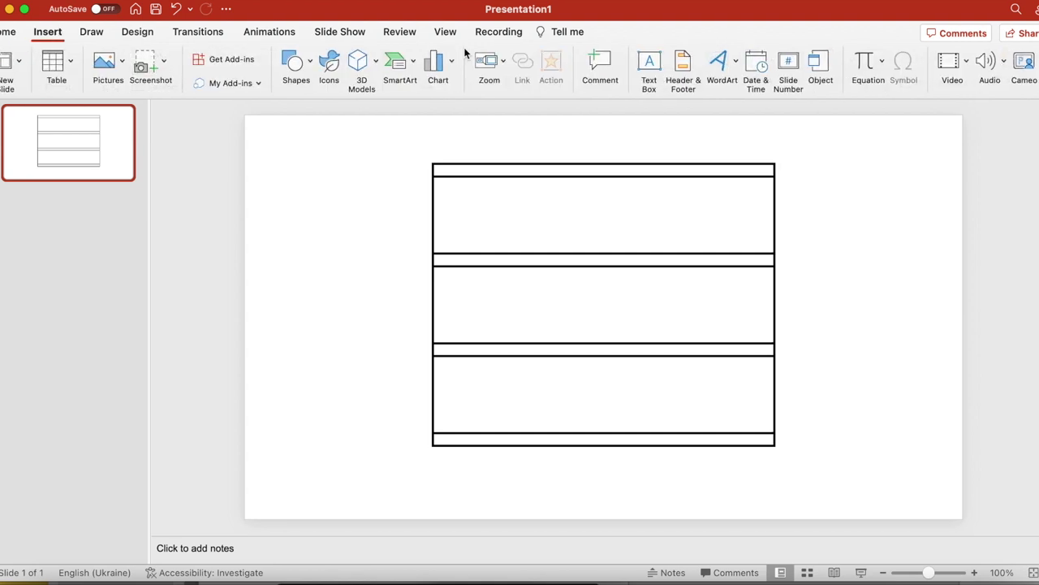
{"action": "left_click", "coordinate": [297, 65]}
{"action": "left_click", "coordinate": [445, 110]}
{"action": "left_click_drag", "start_coordinate": [327, 403], "coordinate": [389, 342]}
{"action": "left_click_drag", "start_coordinate": [389, 408], "coordinate": [346, 352]}
Adjust the height of the inner rectangle so it forms a small square near the top of the narrow rectangle
{"action": "scroll", "coordinate": [339, 357], "scroll_direction": "up", "scroll_amount": 5}
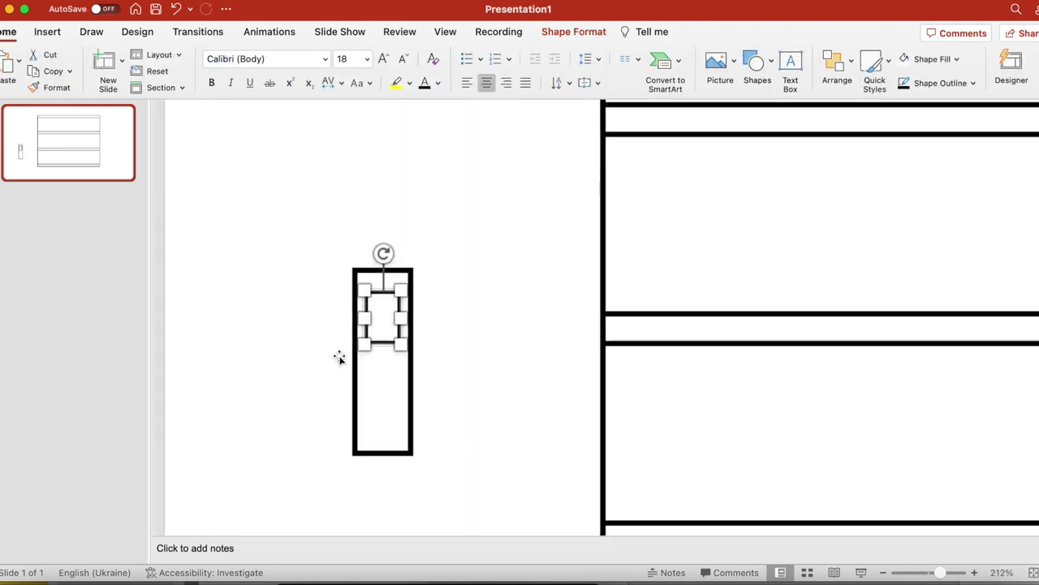
{"action": "left_click_drag", "start_coordinate": [381, 342], "coordinate": [381, 330]}
{"action": "left_click_drag", "start_coordinate": [388, 291], "coordinate": [387, 289]}
{"action": "left_click", "coordinate": [462, 323]}
{"action": "scroll", "coordinate": [462, 322], "scroll_direction": "down", "scroll_amount": 3}
{"action": "scroll", "coordinate": [462, 321], "scroll_direction": "down", "scroll_amount": 5}
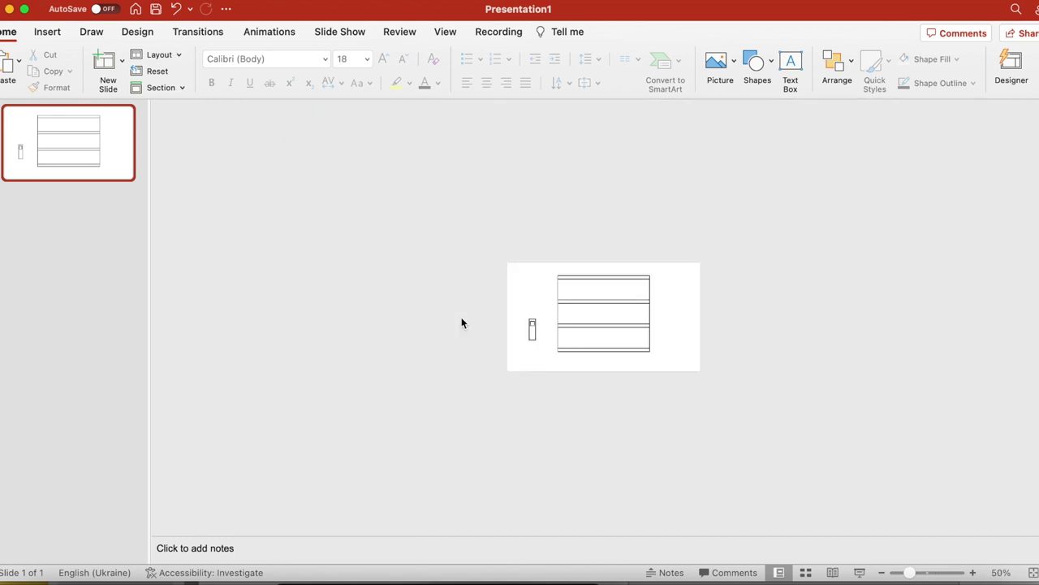
{"action": "scroll", "coordinate": [462, 321], "scroll_direction": "up", "scroll_amount": 5}
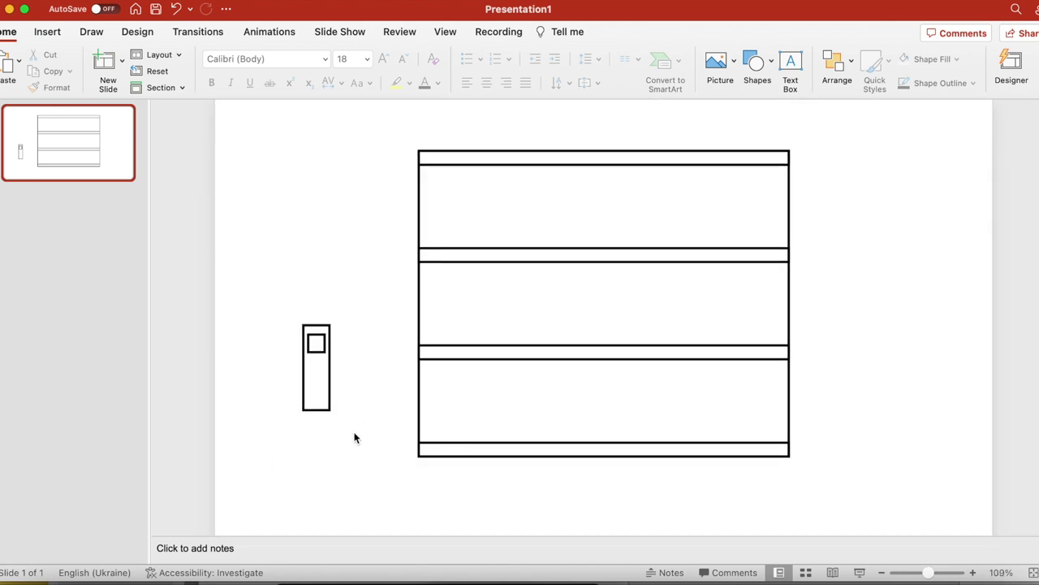
Apply a thinner outline weight to the narrow rectangle and its inner square
{"action": "left_click_drag", "start_coordinate": [344, 443], "coordinate": [258, 267]}
{"action": "left_click", "coordinate": [572, 32]}
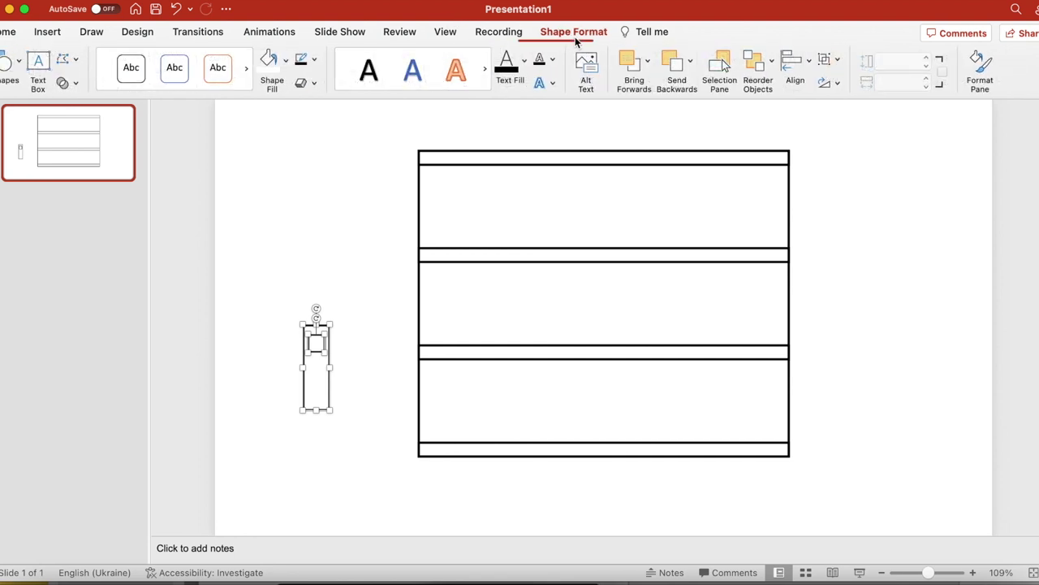
{"action": "left_click", "coordinate": [313, 60]}
{"action": "mouse_move", "coordinate": [363, 277]}
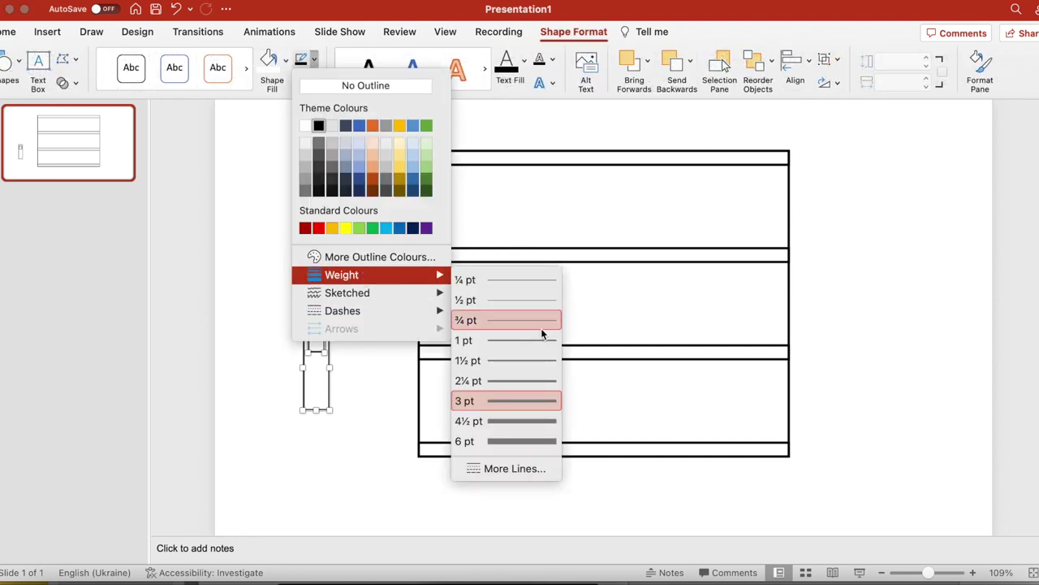
{"action": "left_click", "coordinate": [534, 378]}
{"action": "left_click", "coordinate": [374, 459]}
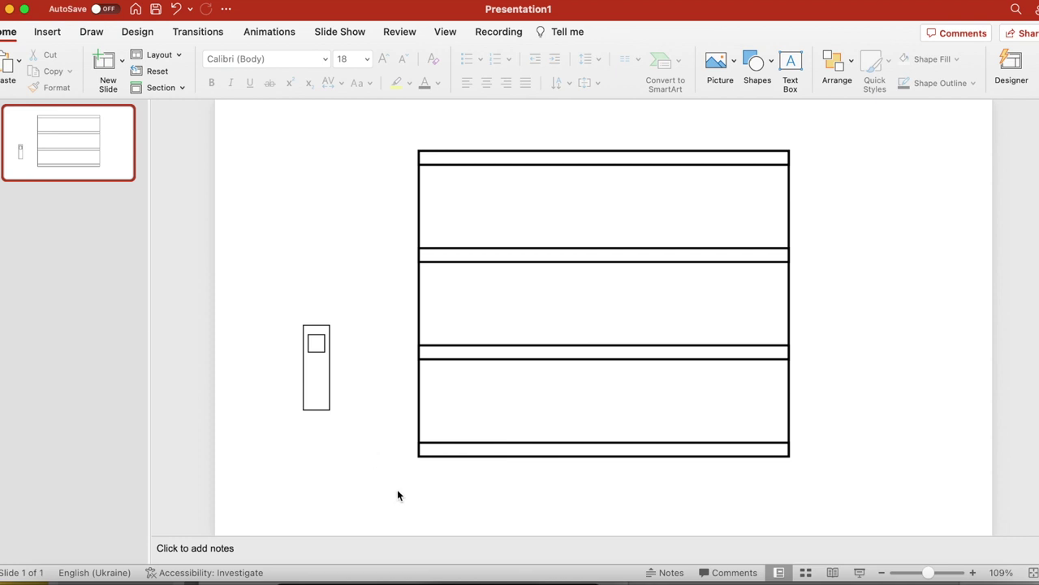
Group the narrow upright rectangle with its inner square into one book object
{"action": "scroll", "coordinate": [397, 495], "scroll_direction": "up", "scroll_amount": 1}
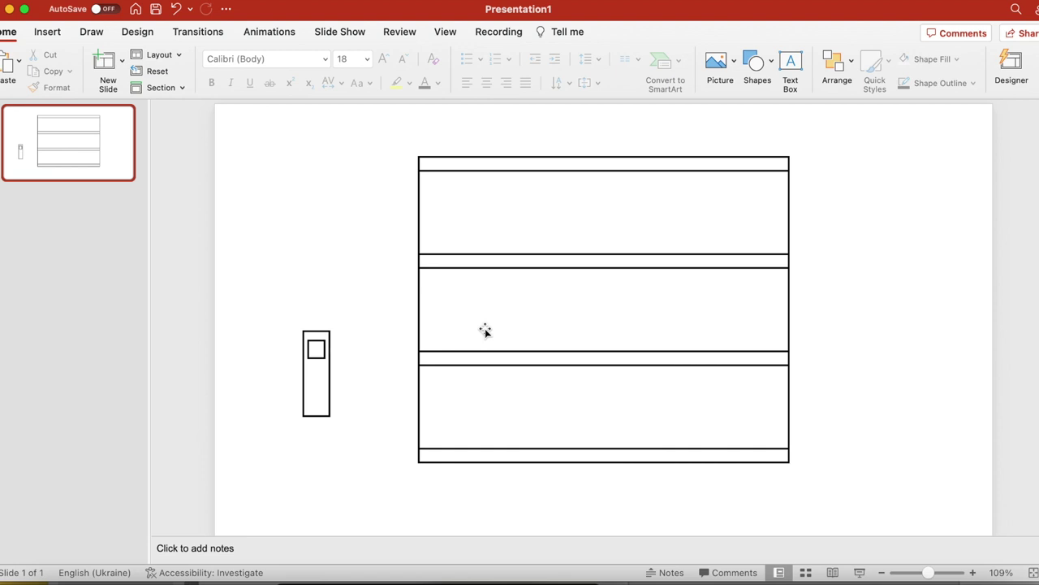
{"action": "left_click_drag", "start_coordinate": [289, 458], "coordinate": [351, 295]}
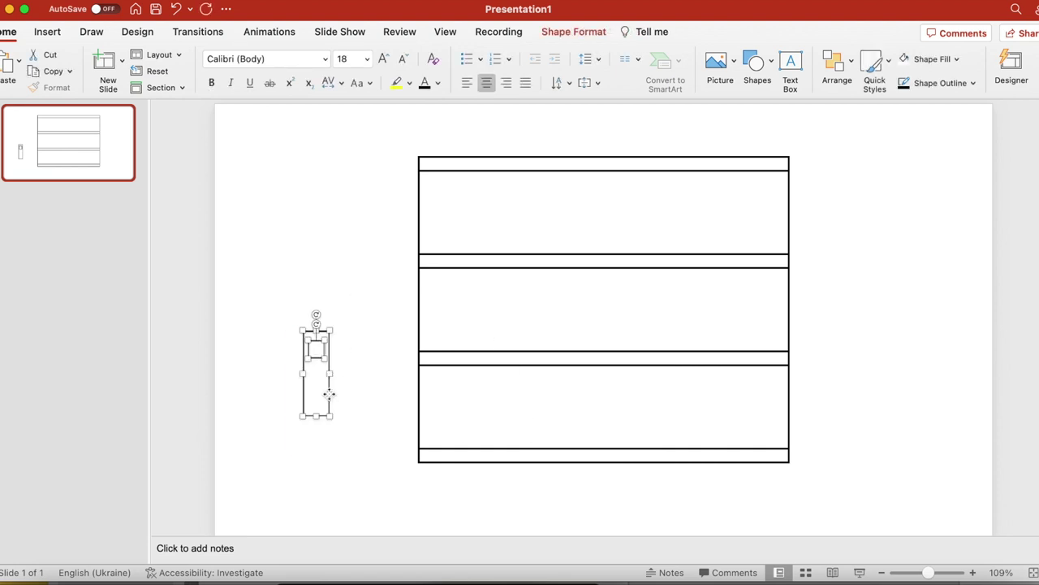
{"action": "right_click", "coordinate": [330, 398]}
{"action": "mouse_move", "coordinate": [368, 409]}
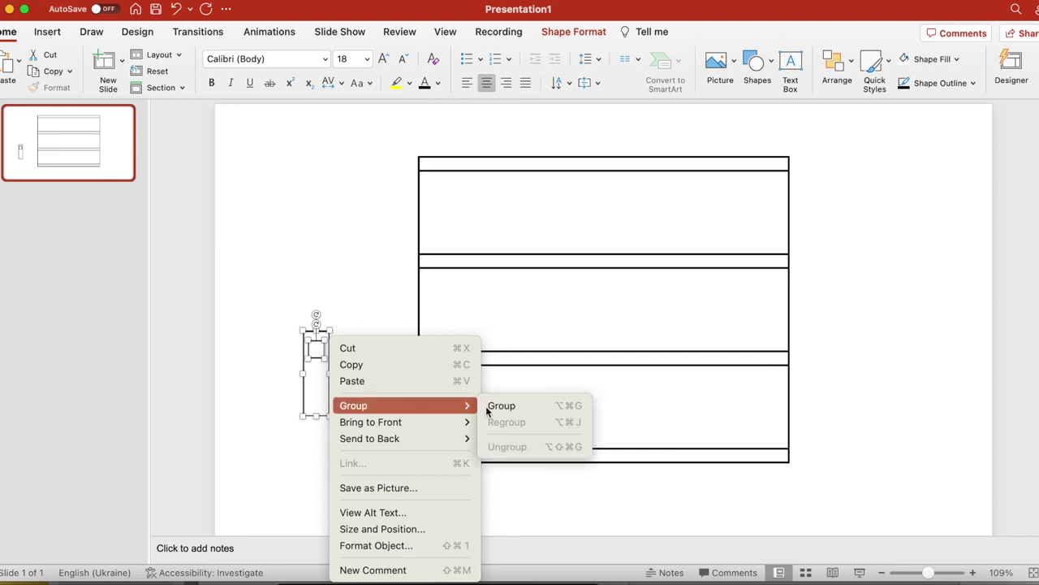
{"action": "left_click", "coordinate": [566, 406]}
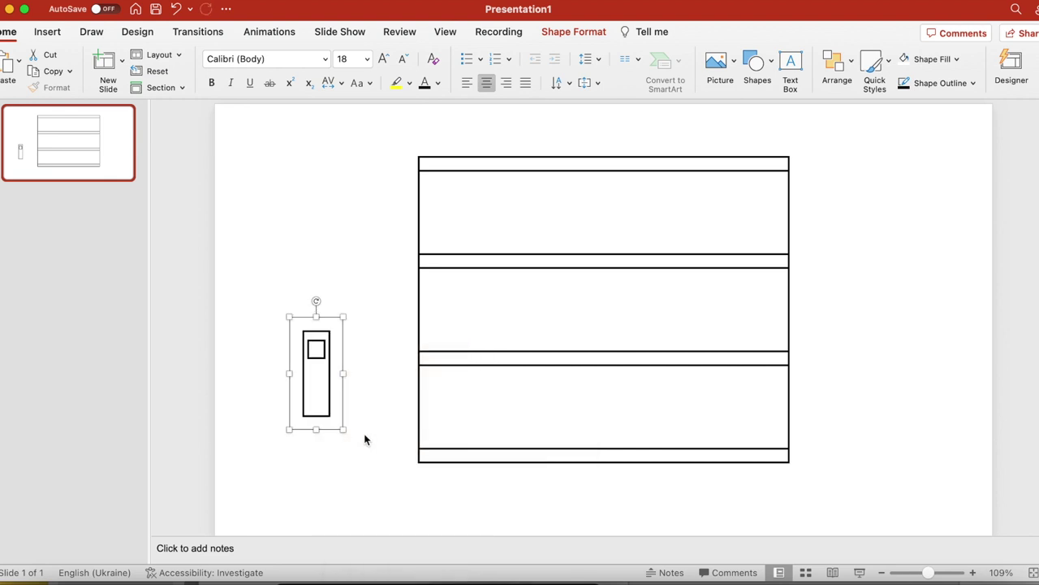
{"action": "left_click", "coordinate": [365, 439]}
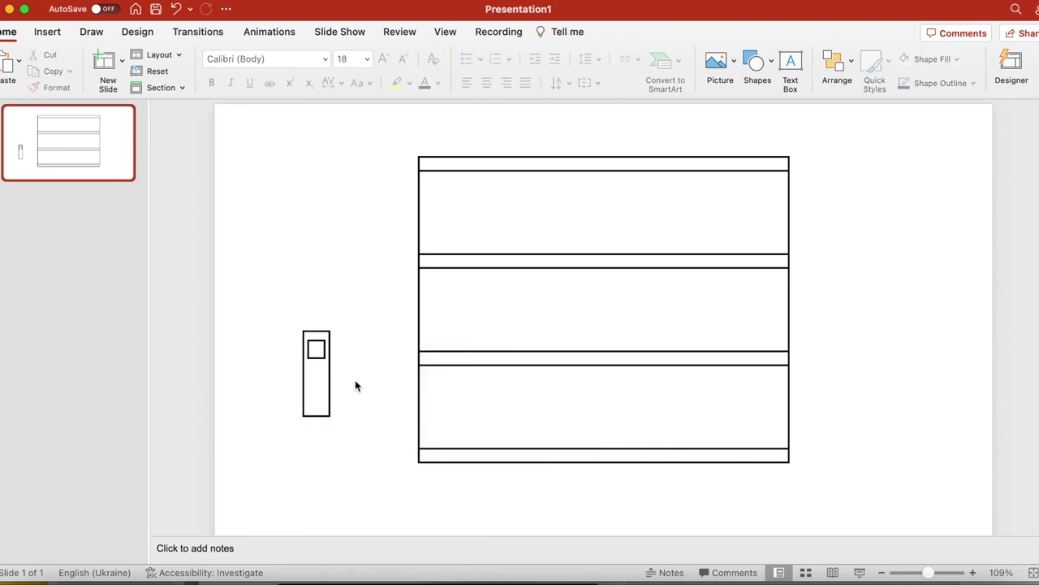
Scale down the grouped book and stand it on the top shelf near the left end
{"action": "left_click_drag", "start_coordinate": [329, 396], "coordinate": [471, 233]}
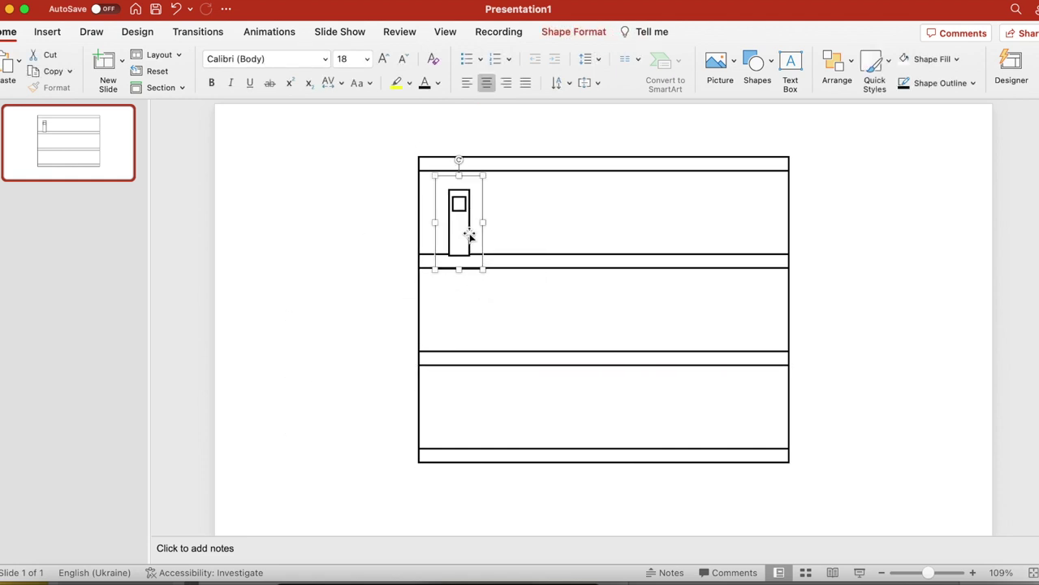
{"action": "left_click", "coordinate": [472, 231]}
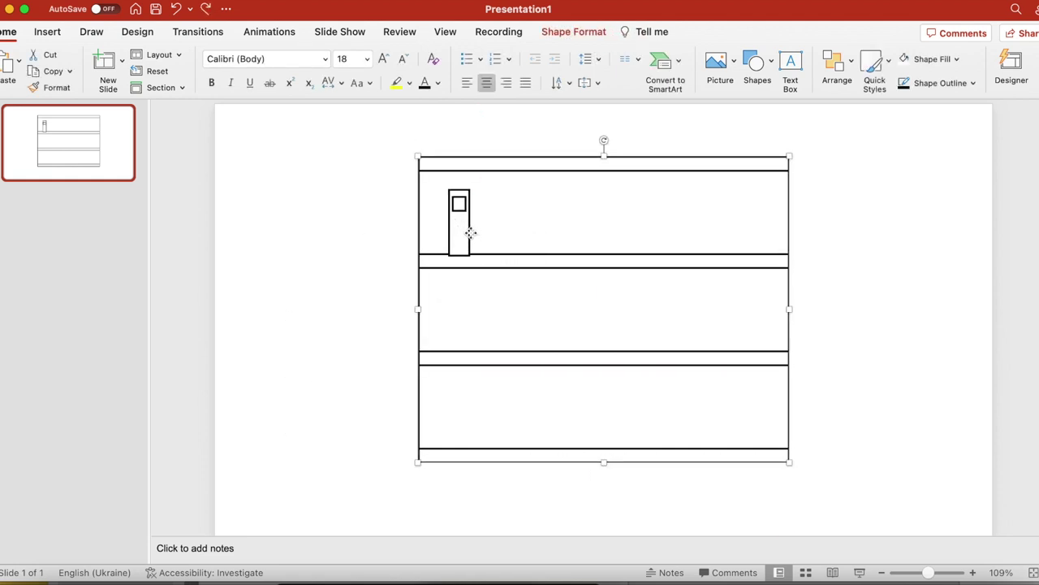
{"action": "left_click", "coordinate": [471, 233]}
{"action": "left_click_drag", "start_coordinate": [470, 233], "coordinate": [446, 226]}
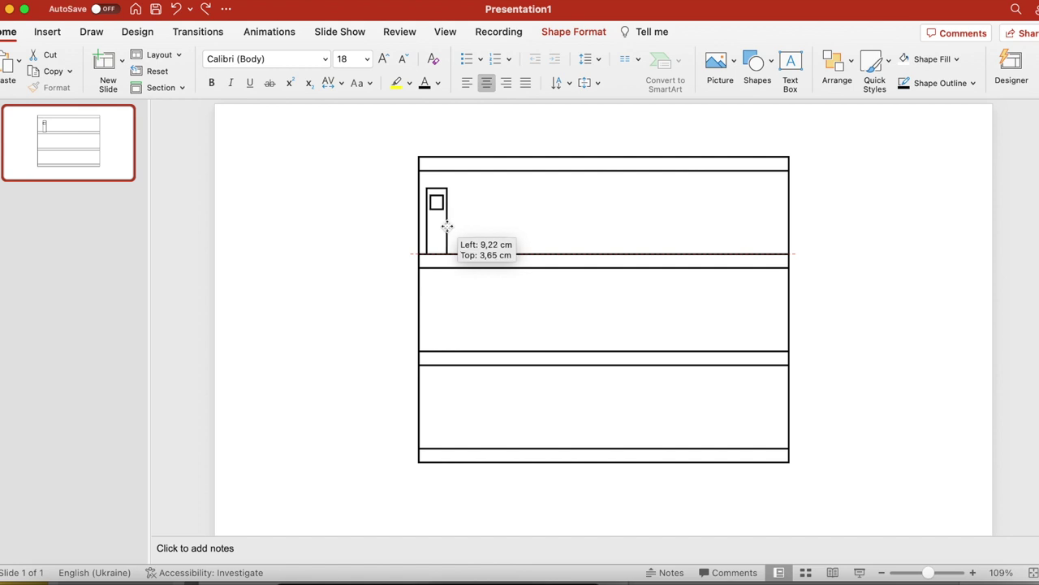
{"action": "left_click_drag", "start_coordinate": [446, 226], "coordinate": [447, 226]}
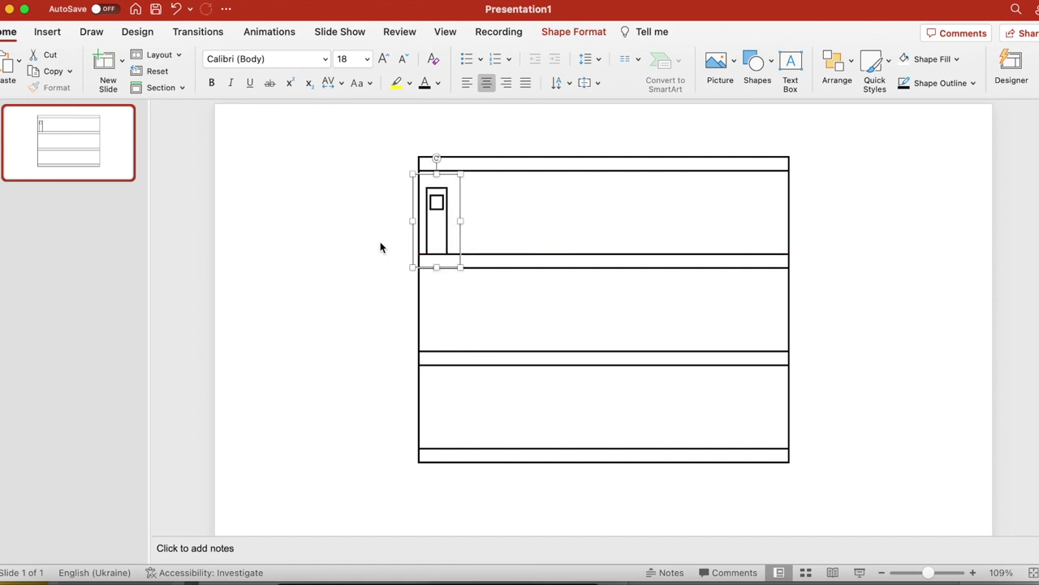
{"action": "left_click", "coordinate": [330, 262]}
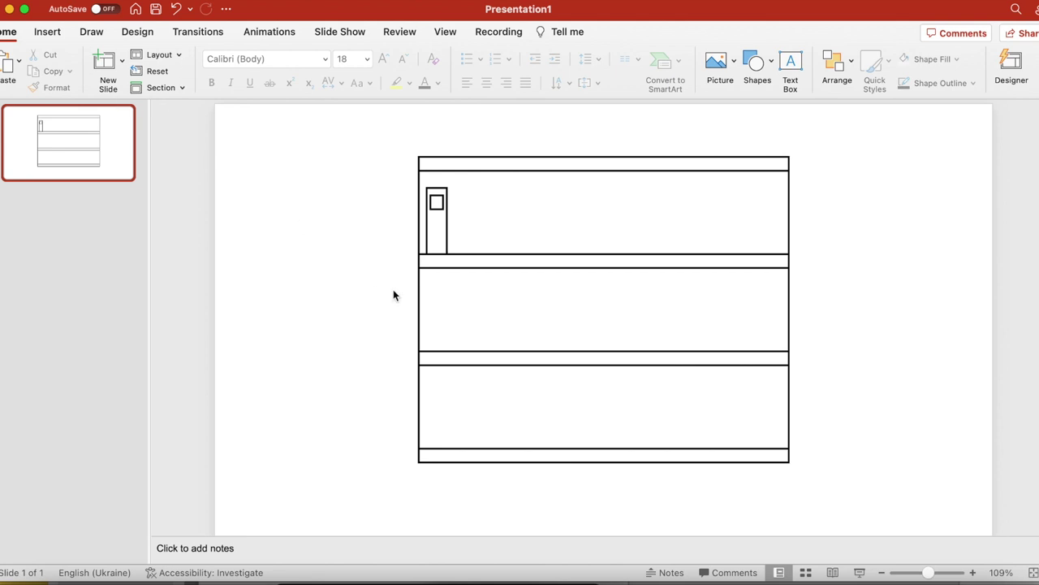
Place a copy of the book outside the shelf frame and delete the copy's inner square
{"action": "left_click_drag", "start_coordinate": [446, 221], "coordinate": [318, 303]}
{"action": "key", "text": "Escape"}
{"action": "left_click", "coordinate": [311, 289]}
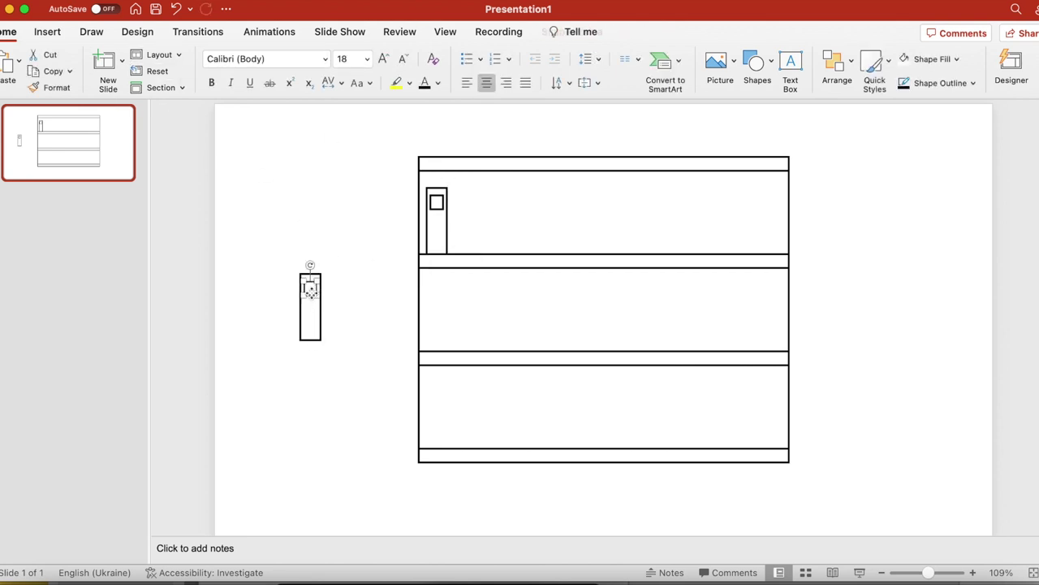
{"action": "key", "text": "Delete"}
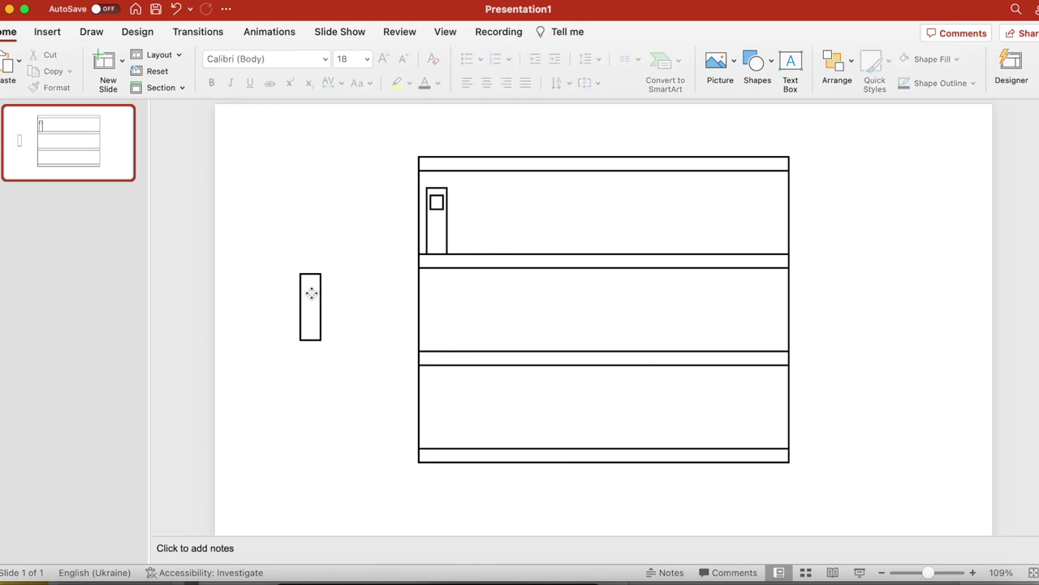
Draw a horizontal line across the upper part of the copied rectangle and duplicate it near the rectangle's lower edge
{"action": "left_click", "coordinate": [47, 32]}
{"action": "left_click", "coordinate": [305, 61]}
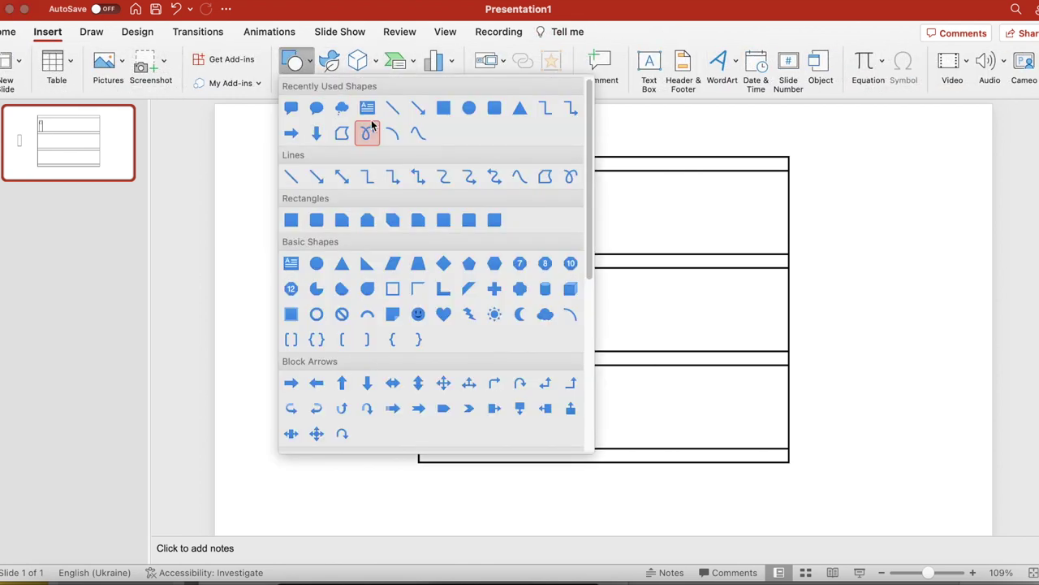
{"action": "left_click", "coordinate": [426, 112]}
{"action": "left_click_drag", "start_coordinate": [301, 284], "coordinate": [321, 284]}
{"action": "left_click_drag", "start_coordinate": [316, 284], "coordinate": [315, 333]}
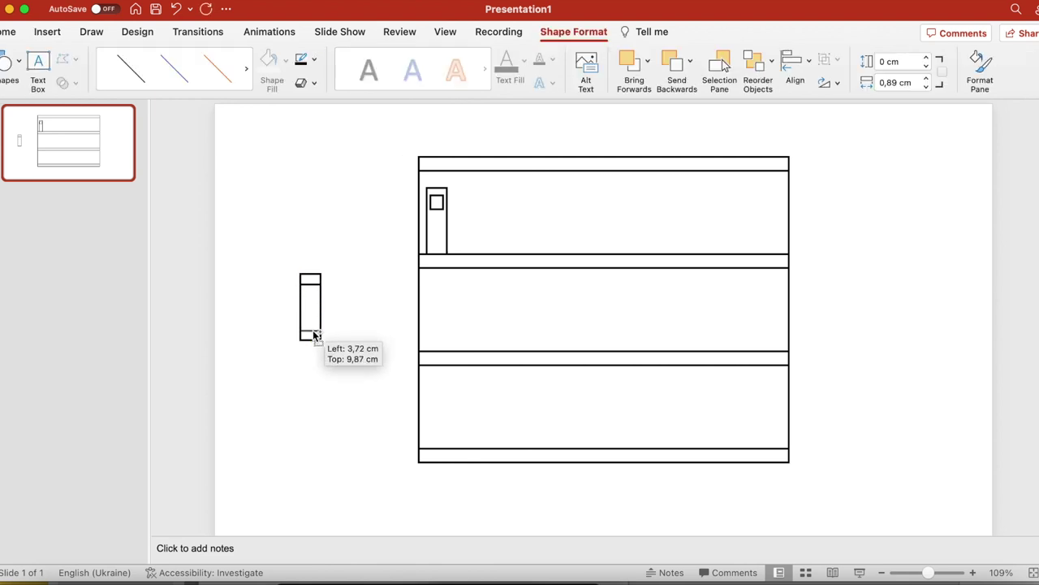
{"action": "left_click_drag", "start_coordinate": [313, 329], "coordinate": [313, 330]}
Group the rectangle with its two lines and stand it, slightly shortened, on the top shelf just right of the first book
{"action": "left_click_drag", "start_coordinate": [364, 378], "coordinate": [234, 199]}
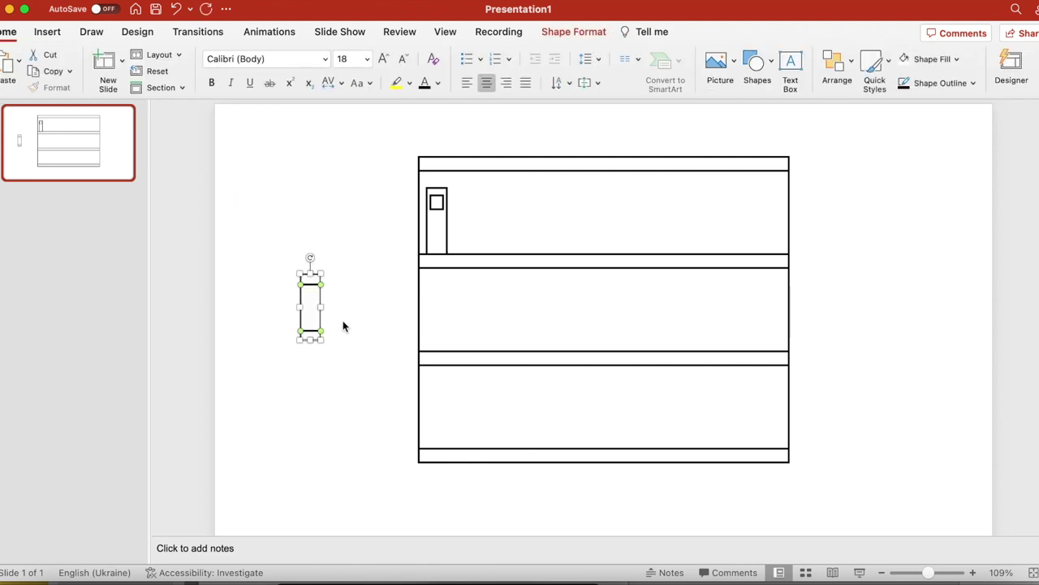
{"action": "right_click", "coordinate": [315, 285]}
{"action": "mouse_move", "coordinate": [355, 349]}
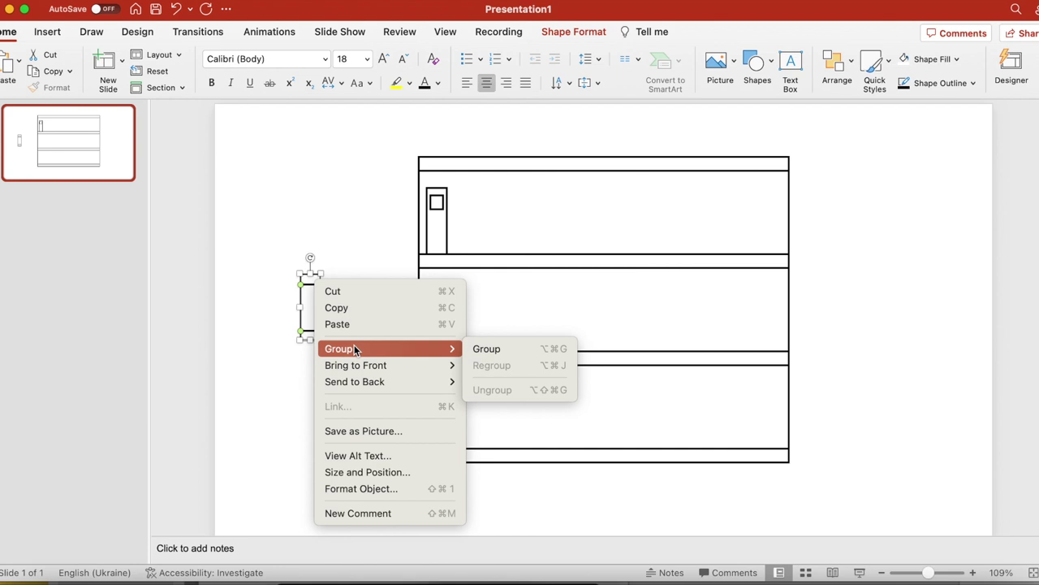
{"action": "left_click", "coordinate": [298, 313]}
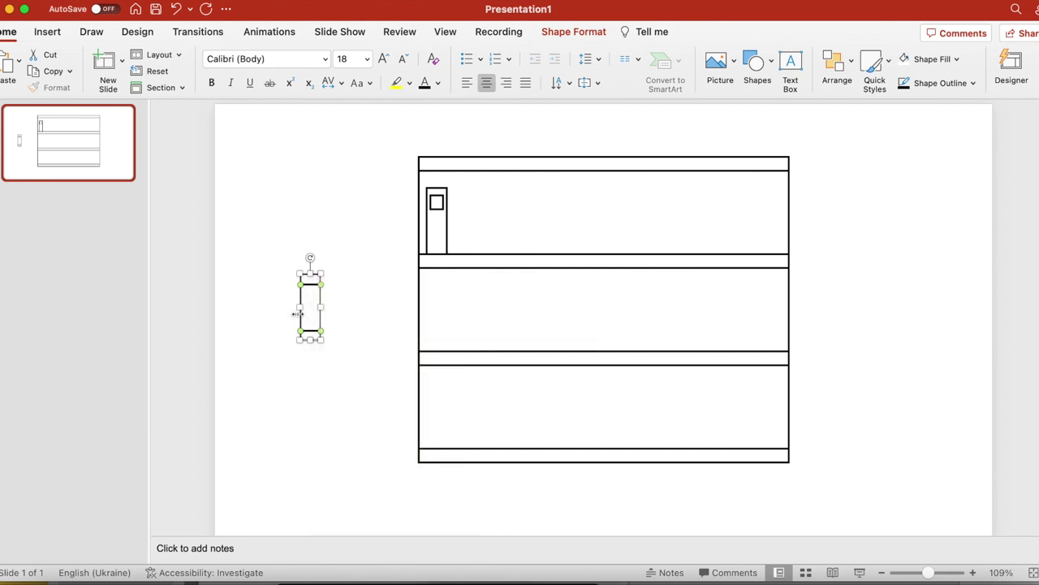
{"action": "key", "text": "super+alt+g"}
{"action": "left_click", "coordinate": [357, 292]}
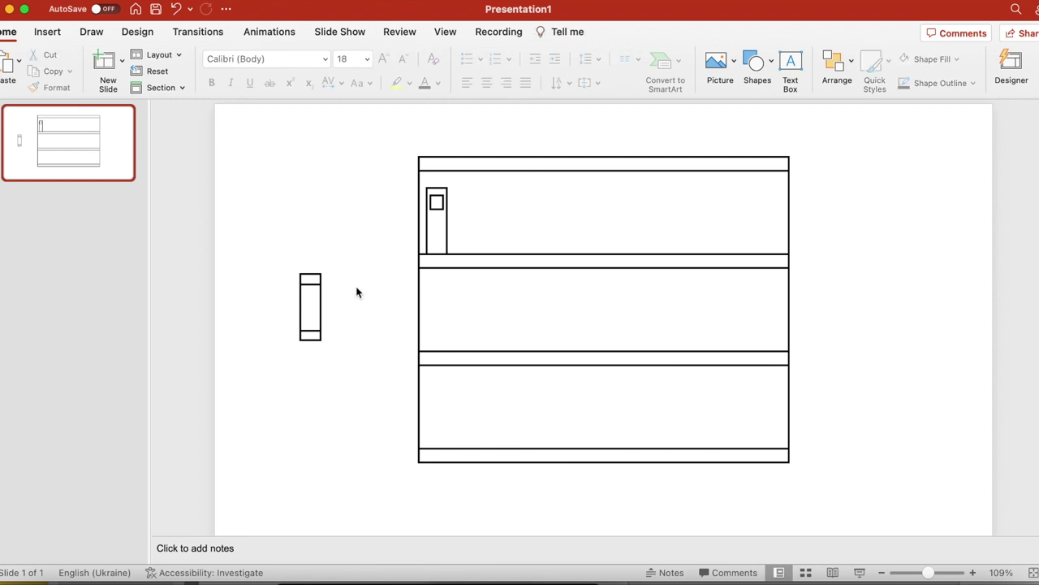
{"action": "left_click_drag", "start_coordinate": [320, 306], "coordinate": [476, 227]}
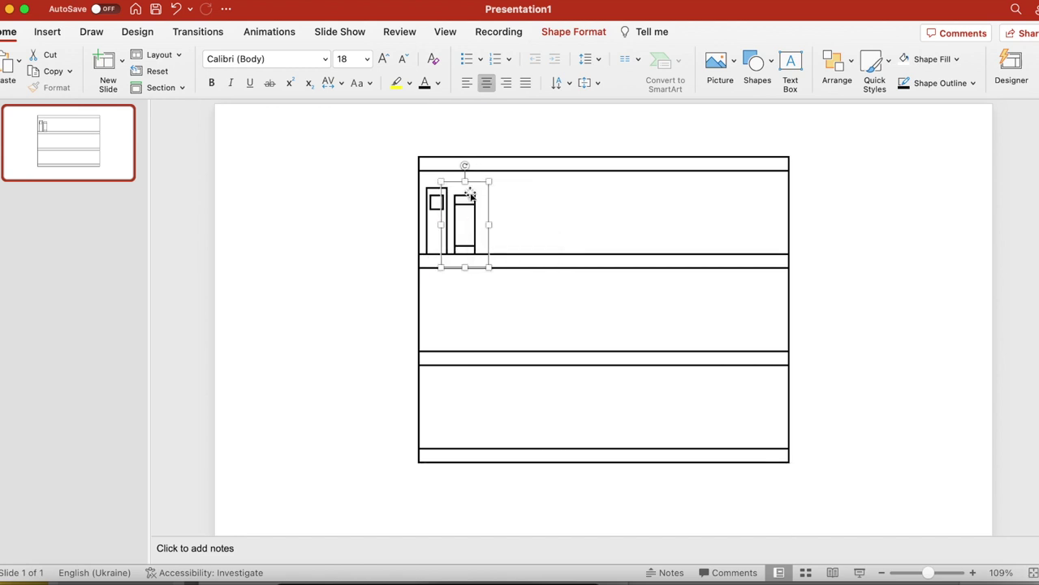
{"action": "left_click", "coordinate": [376, 328]}
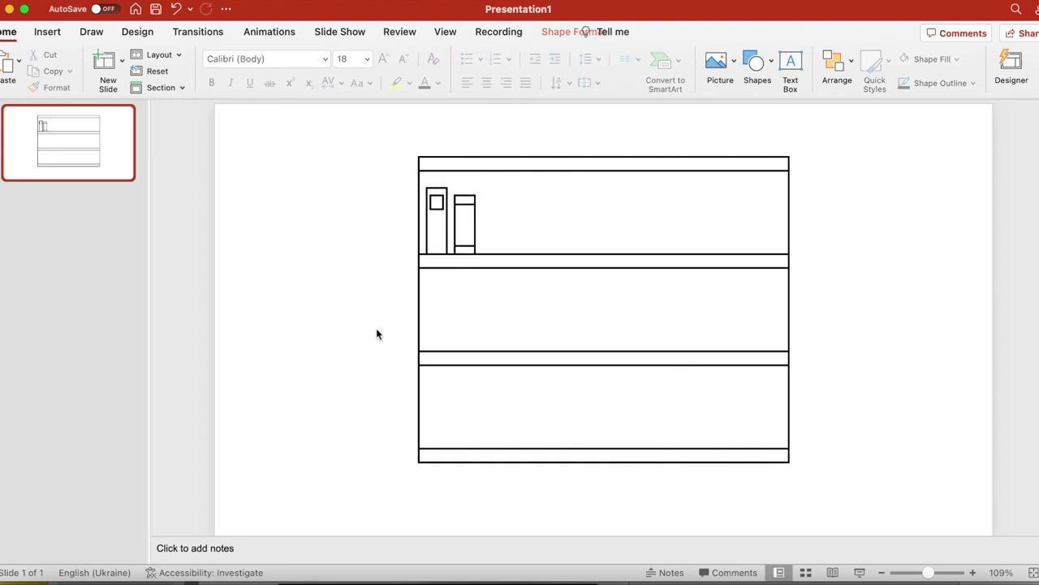
Make the first book taller and add a narrower, taller copy of the two-line book, with all three books standing side by side
{"action": "scroll", "coordinate": [374, 328], "scroll_direction": "up", "scroll_amount": 2}
{"action": "scroll", "coordinate": [374, 329], "scroll_direction": "up", "scroll_amount": 5}
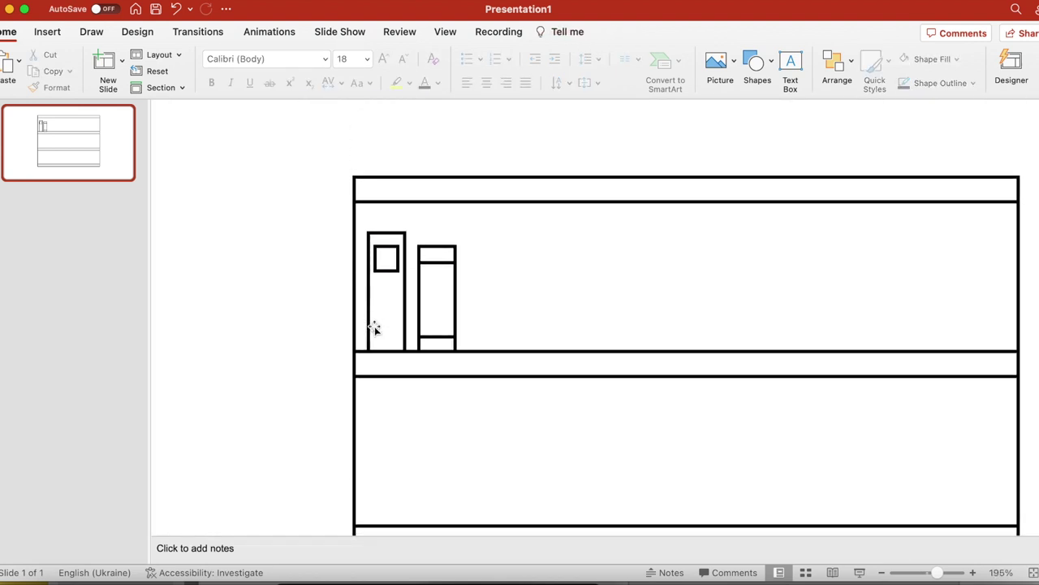
{"action": "left_click", "coordinate": [387, 246]}
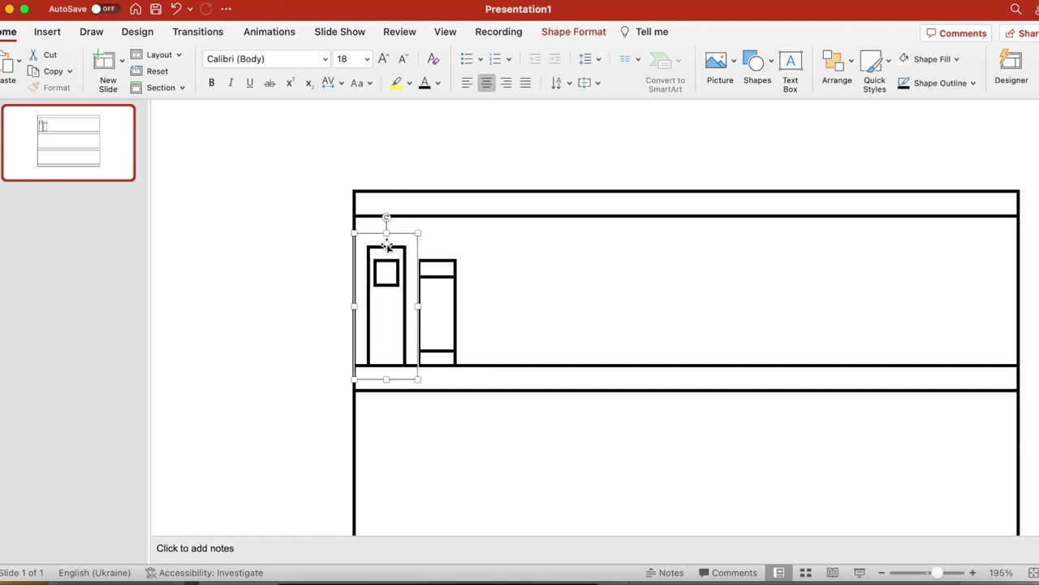
{"action": "left_click_drag", "start_coordinate": [386, 234], "coordinate": [386, 217]}
{"action": "left_click_drag", "start_coordinate": [462, 288], "coordinate": [475, 314]}
{"action": "left_click_drag", "start_coordinate": [450, 248], "coordinate": [450, 218]}
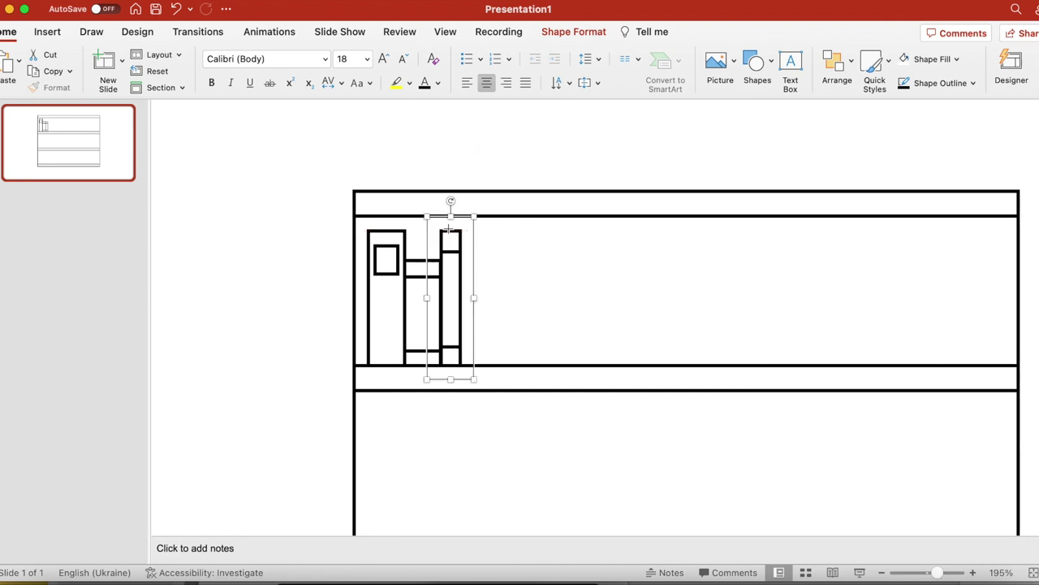
{"action": "left_click", "coordinate": [461, 302]}
{"action": "key", "text": "Escape"}
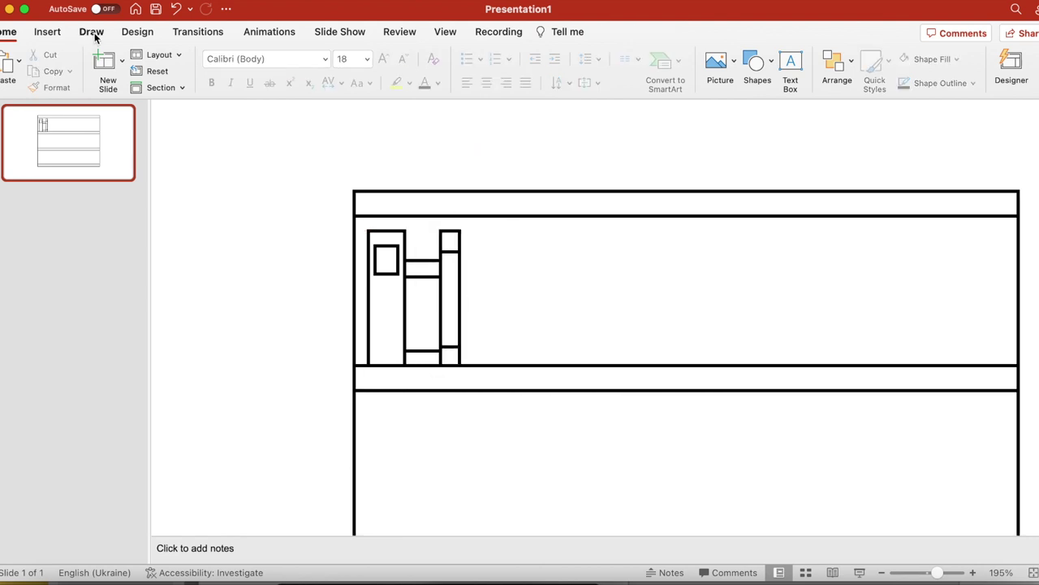
Draw a short, narrow plain rectangle as a fourth book standing on the shelf against the tall two-line book
{"action": "left_click", "coordinate": [92, 32]}
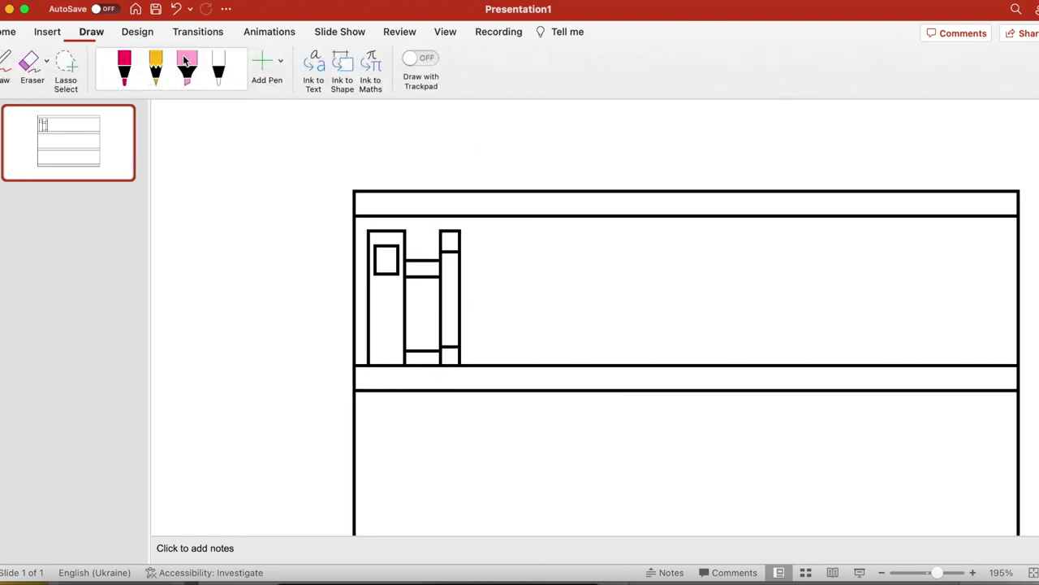
{"action": "left_click", "coordinate": [49, 32]}
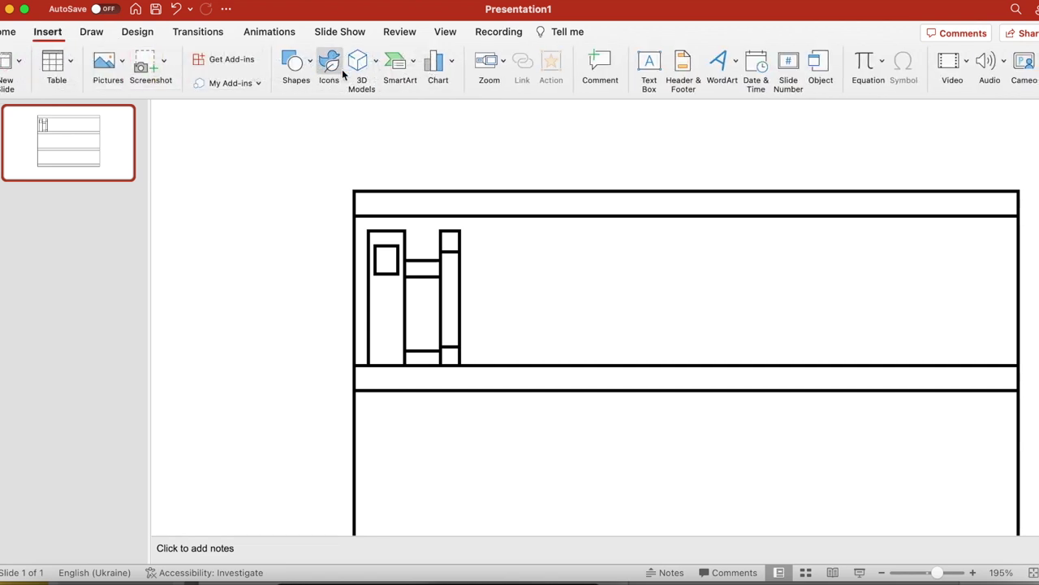
{"action": "left_click", "coordinate": [297, 63]}
{"action": "left_click", "coordinate": [444, 106]}
{"action": "left_click_drag", "start_coordinate": [460, 278], "coordinate": [483, 366]}
{"action": "left_click", "coordinate": [274, 315]}
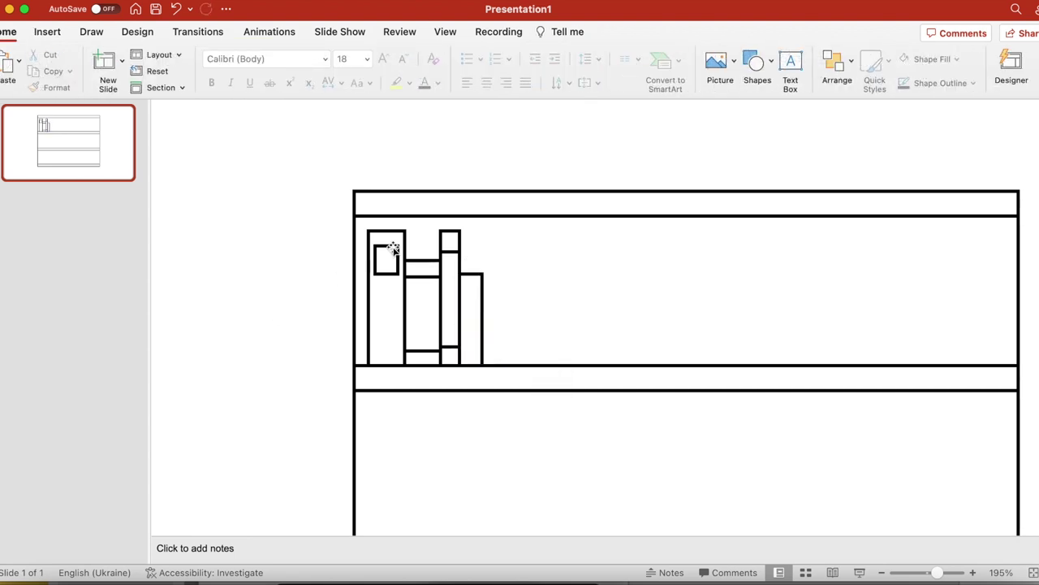
Copy the plain book twice to the middle of the top shelf, making the second copy narrower and taller, 3.07 cm by 0.46 cm
{"action": "left_click_drag", "start_coordinate": [486, 314], "coordinate": [615, 307]}
{"action": "left_click", "coordinate": [483, 305]}
{"action": "left_click_drag", "start_coordinate": [618, 274], "coordinate": [639, 239]}
{"action": "mouse_move", "coordinate": [654, 302]}
{"action": "left_mouse_down"}
{"action": "mouse_move", "coordinate": [660, 309]}
{"action": "mouse_move", "coordinate": [643, 302]}
{"action": "left_mouse_up"}
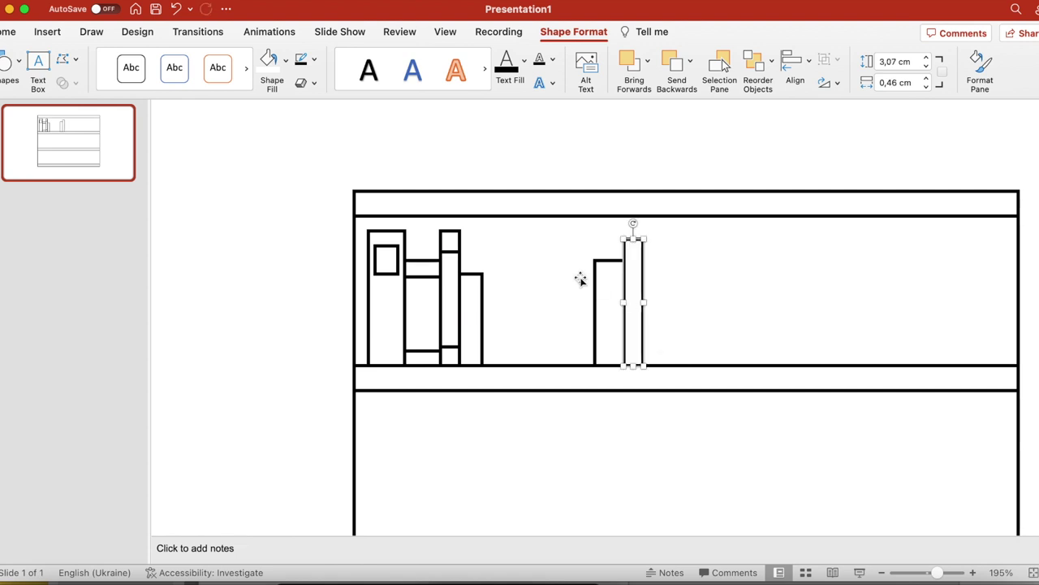
Copy the wide two-line book beside the two plain middle books and adjust the heights so the three rise in steps
{"action": "left_click", "coordinate": [422, 266]}
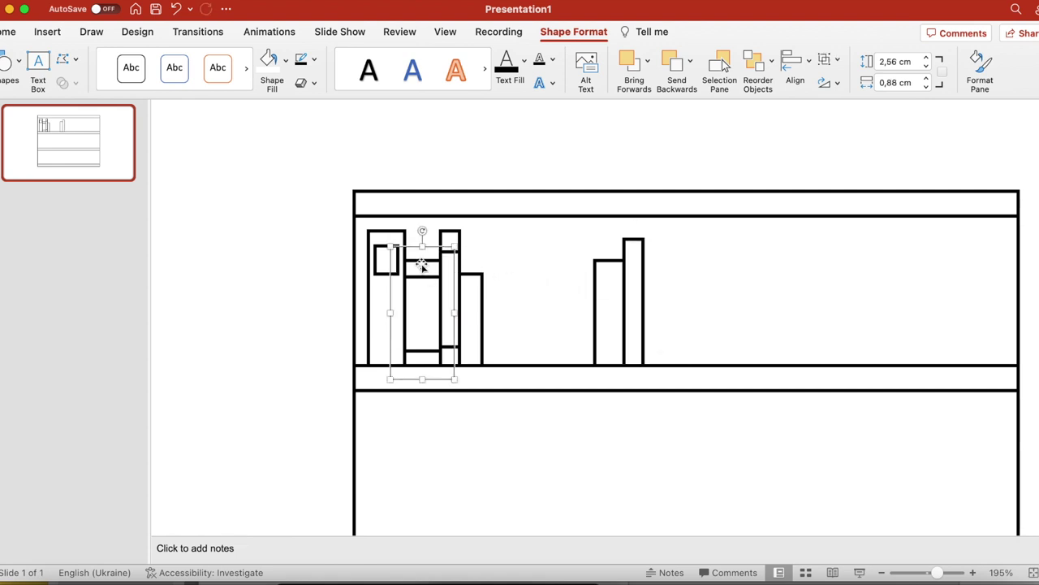
{"action": "left_click_drag", "start_coordinate": [421, 262], "coordinate": [653, 263]}
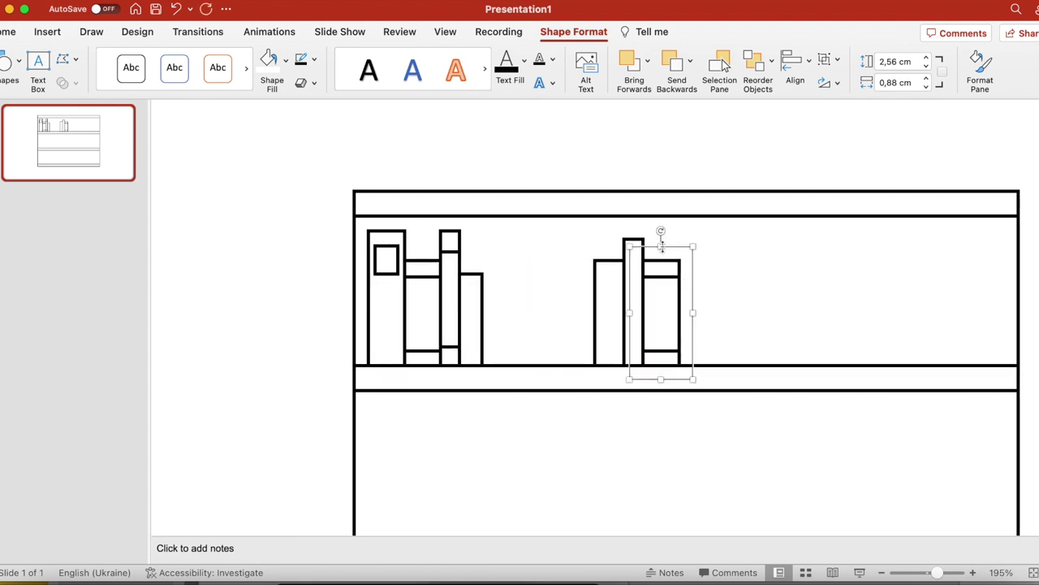
{"action": "left_click_drag", "start_coordinate": [661, 242], "coordinate": [661, 230]}
{"action": "left_click", "coordinate": [735, 278]}
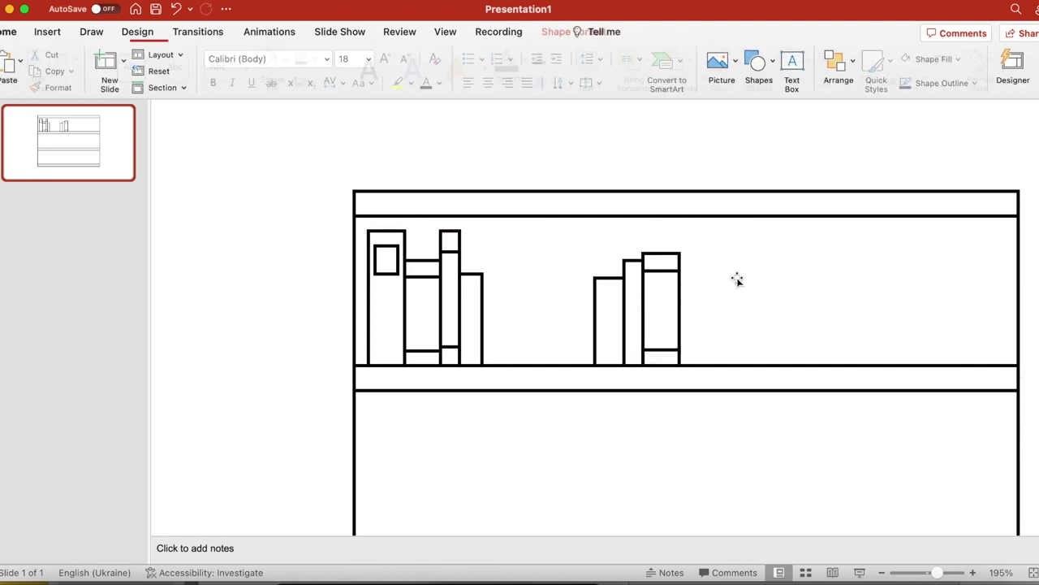
Add a second pair of horizontal lines inside the copied two-line book in the middle of the shelf
{"action": "left_click_drag", "start_coordinate": [658, 269], "coordinate": [661, 341]}
{"action": "key", "text": "super+v"}
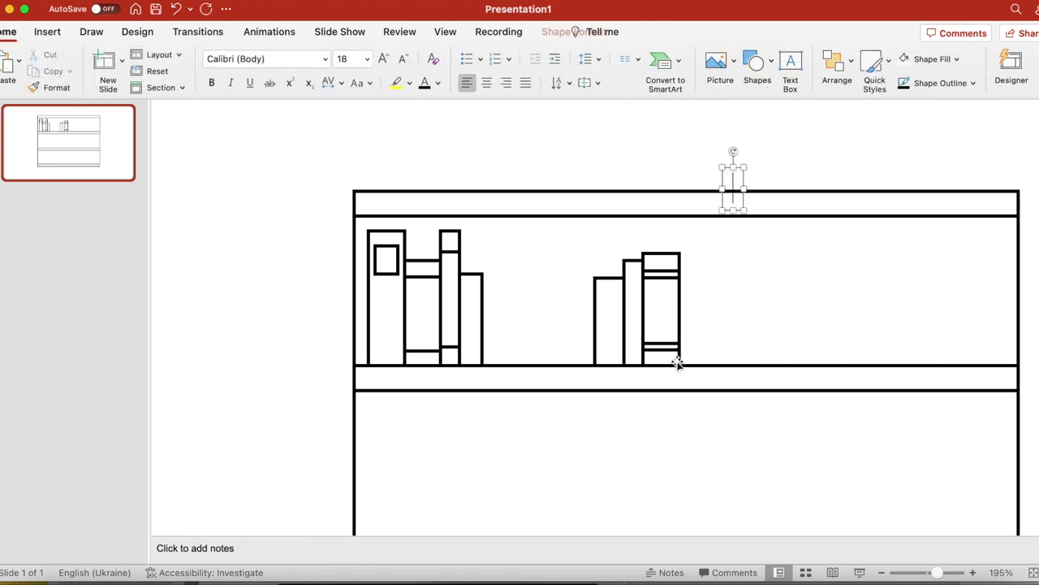
Copy the tall book with the square label to the right end of the middle row and widen it slightly
{"action": "left_click_drag", "start_coordinate": [405, 236], "coordinate": [711, 236]}
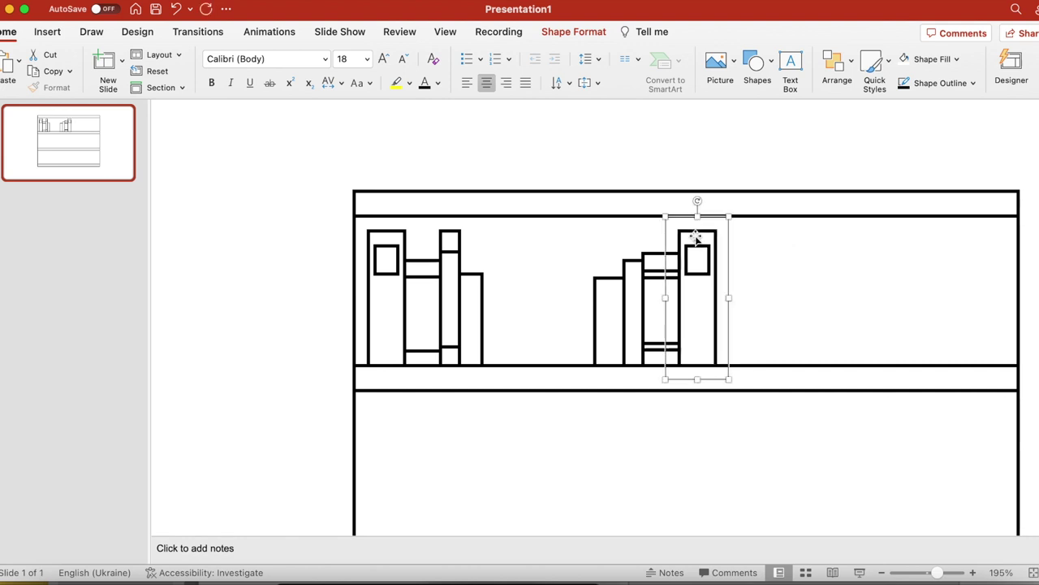
{"action": "mouse_move", "coordinate": [729, 298]}
{"action": "left_mouse_down"}
{"action": "mouse_move", "coordinate": [714, 302]}
{"action": "mouse_move", "coordinate": [722, 302]}
{"action": "left_mouse_up"}
{"action": "left_click", "coordinate": [766, 150]}
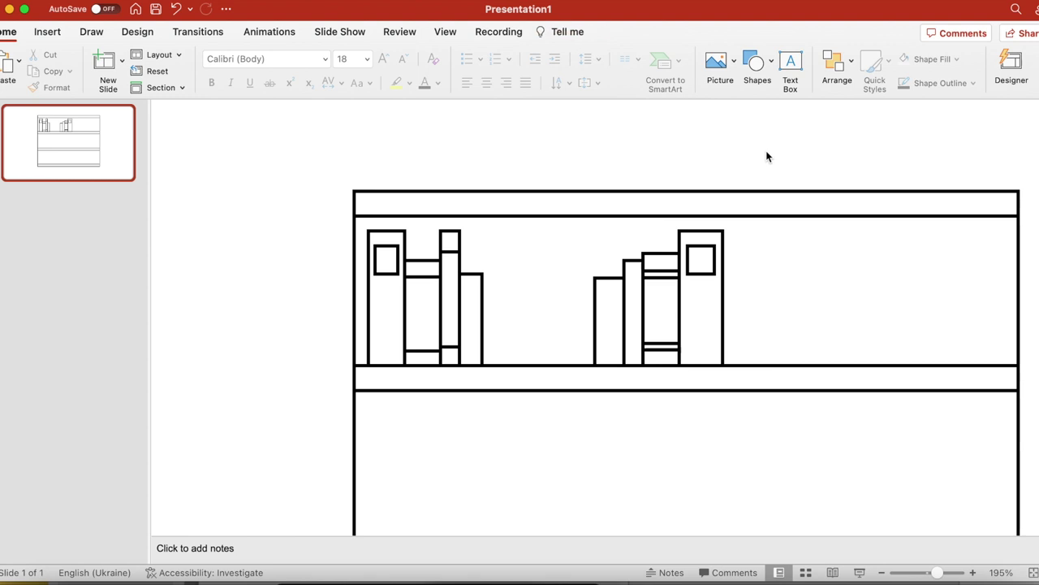
Build a centred stack of four lying books at the right end of the top shelf from rotated, resized copies, widest at the bottom
{"action": "left_click", "coordinate": [604, 279]}
{"action": "left_click_drag", "start_coordinate": [605, 278], "coordinate": [882, 324]}
{"action": "left_click_drag", "start_coordinate": [828, 306], "coordinate": [851, 326]}
{"action": "left_click_drag", "start_coordinate": [667, 258], "coordinate": [903, 308]}
{"action": "left_click_drag", "start_coordinate": [815, 288], "coordinate": [944, 287]}
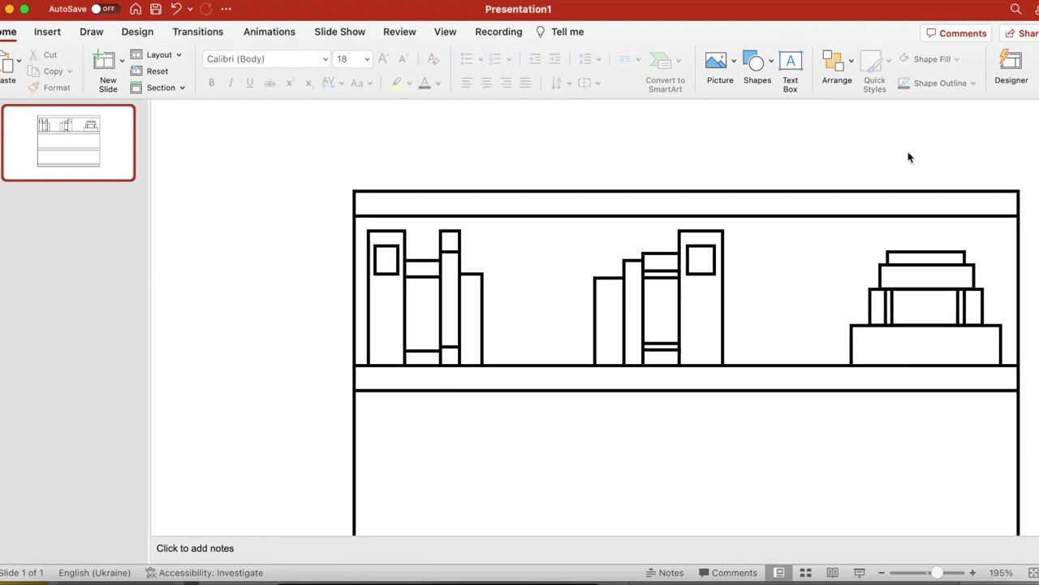
Search the stock icons for "plant" and insert the outlined potted succulent and the outlined bonsai
{"action": "scroll", "coordinate": [942, 228], "scroll_direction": "right", "scroll_amount": 1}
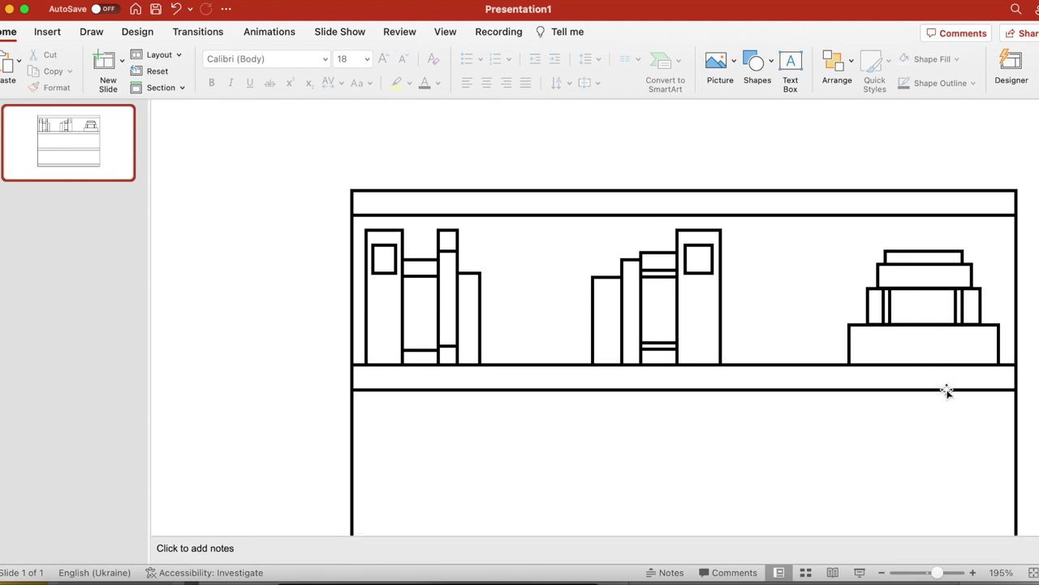
{"action": "scroll", "coordinate": [782, 330], "scroll_direction": "down", "scroll_amount": 3}
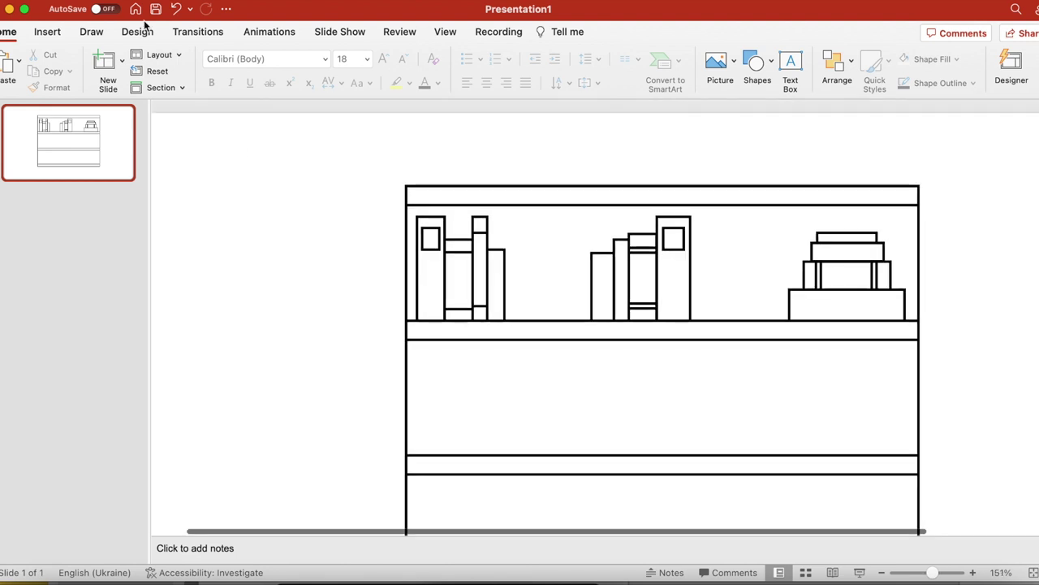
{"action": "left_click", "coordinate": [48, 33]}
{"action": "left_click", "coordinate": [327, 67]}
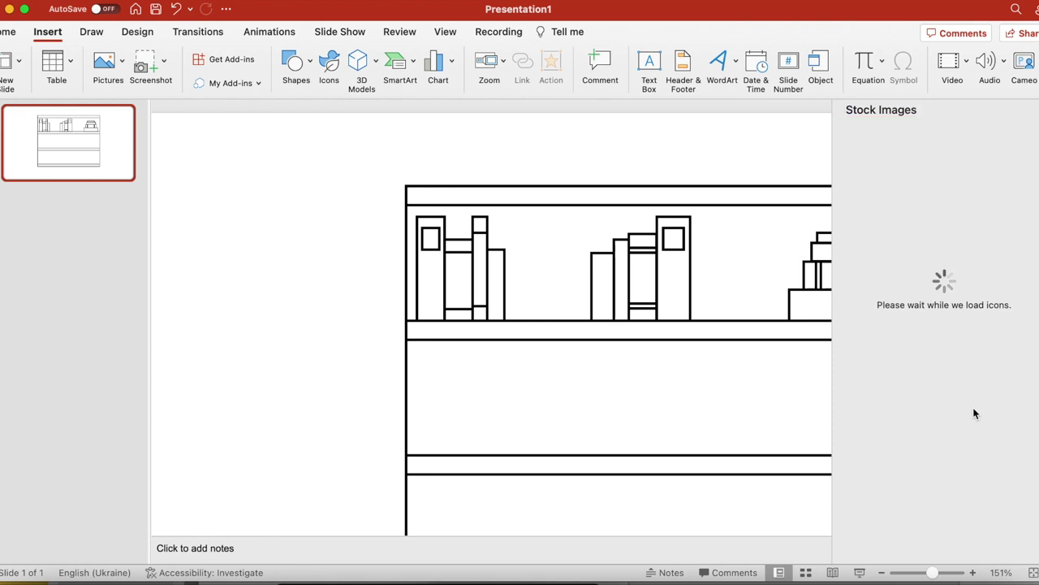
{"action": "type", "text": "plant"}
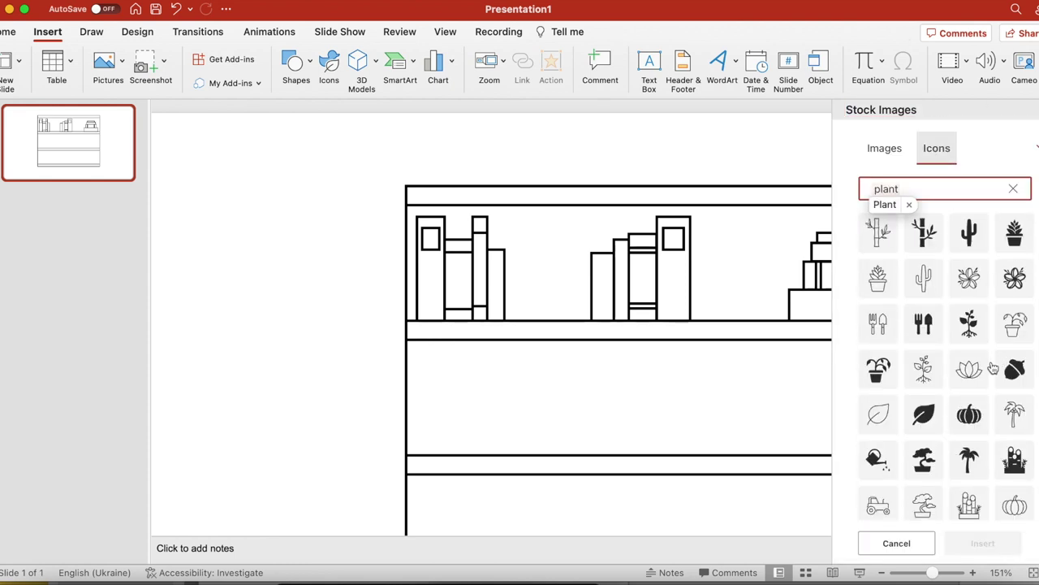
{"action": "left_click", "coordinate": [883, 280]}
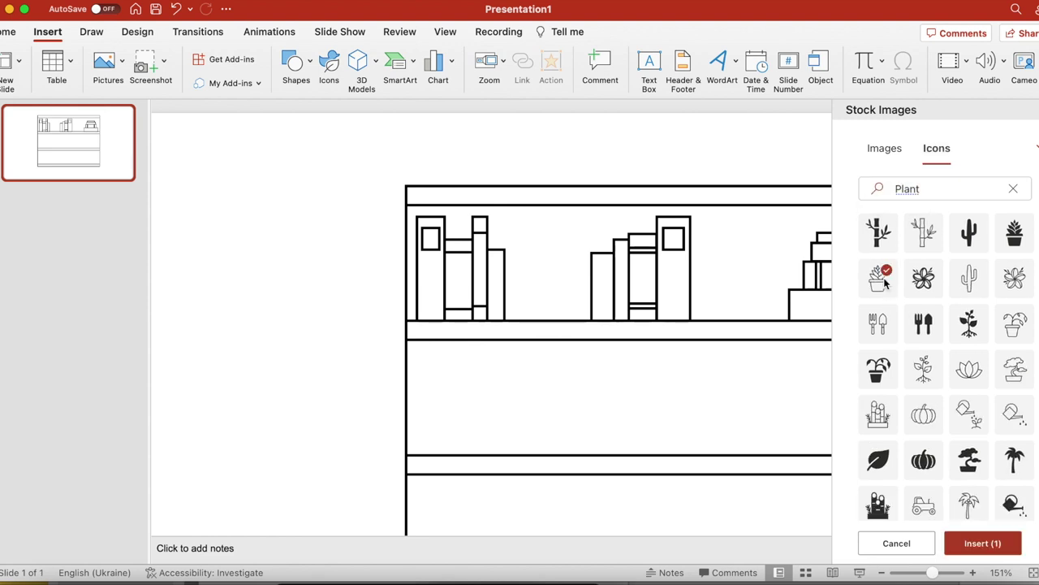
{"action": "left_click", "coordinate": [979, 544]}
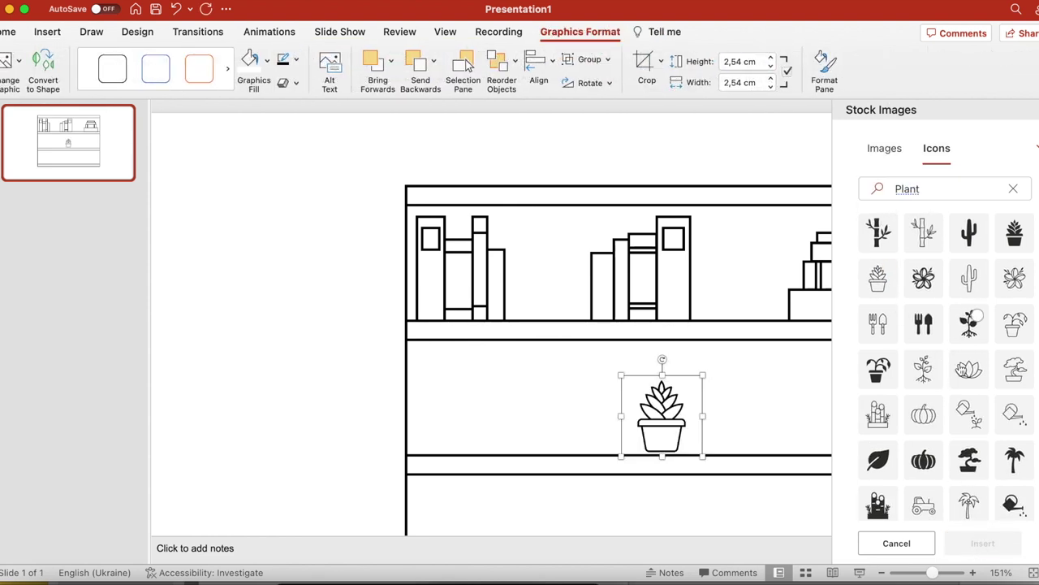
{"action": "left_click", "coordinate": [1015, 371]}
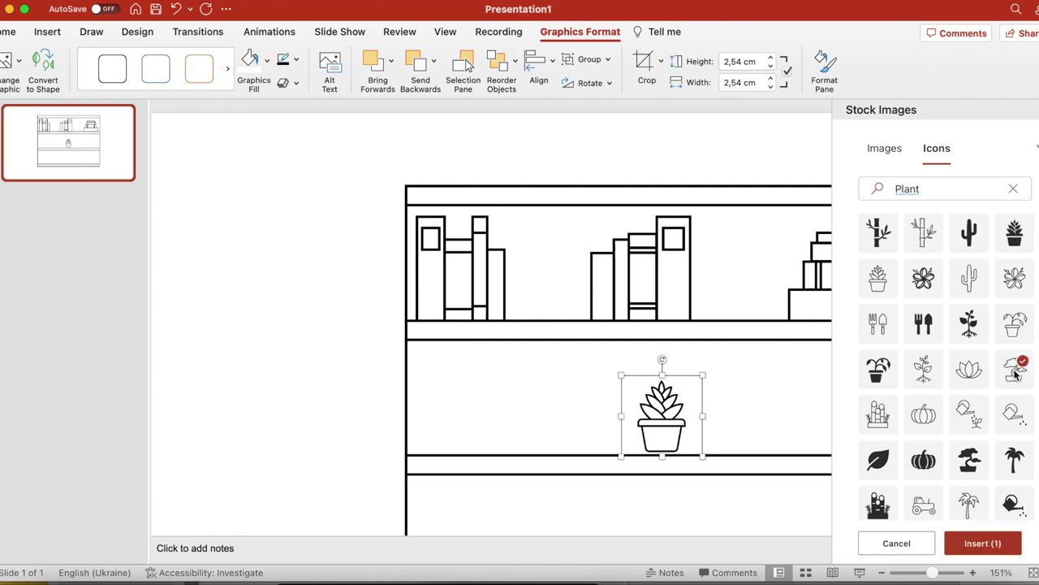
{"action": "left_click", "coordinate": [993, 540]}
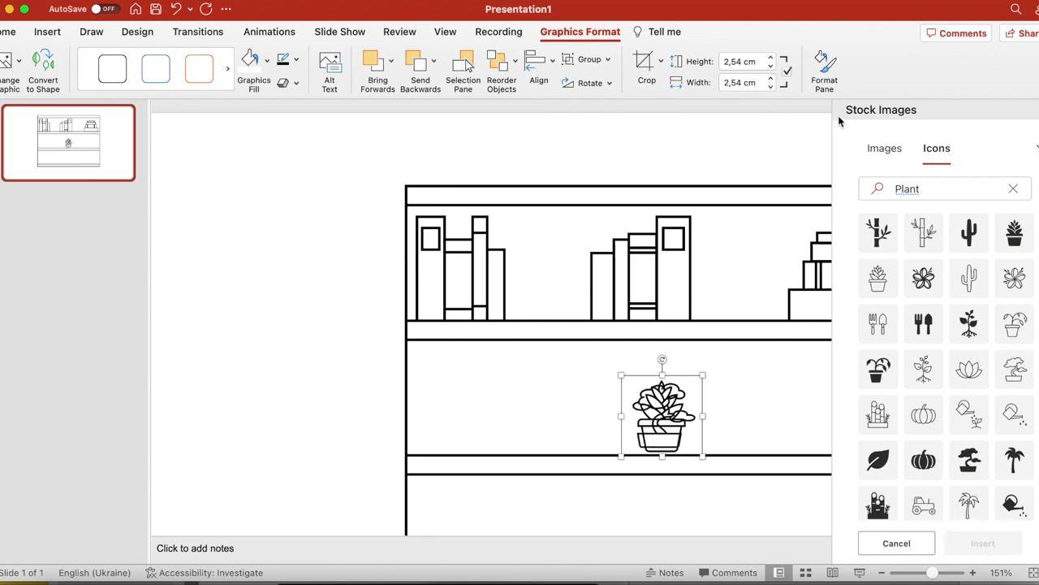
Search the stock icons for "candle" and for "toy"
{"action": "left_click", "coordinate": [944, 188]}
{"action": "double_click", "coordinate": [945, 188]}
{"action": "type", "text": "ca"}
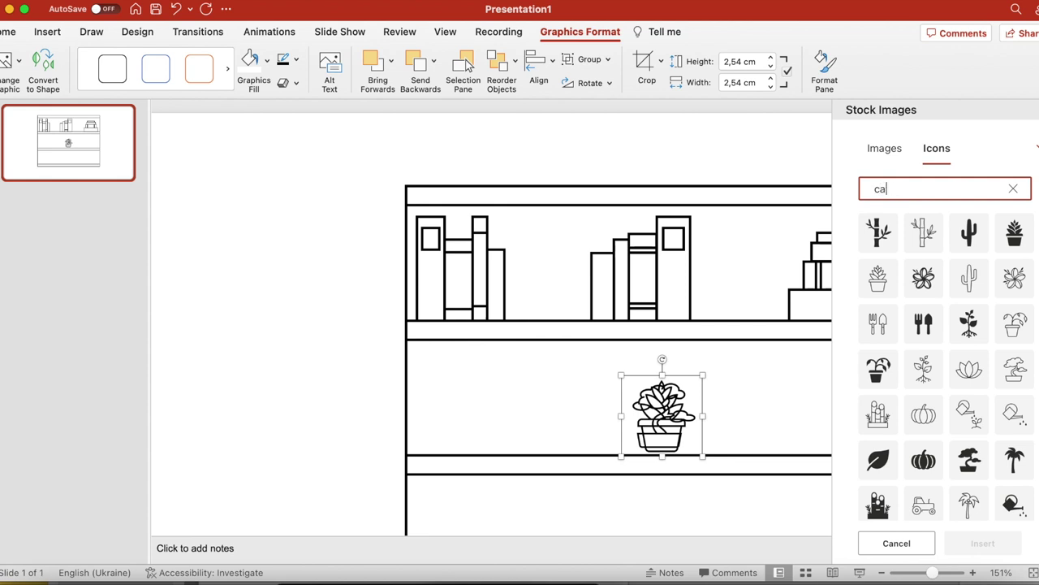
{"action": "type", "text": "ndle"}
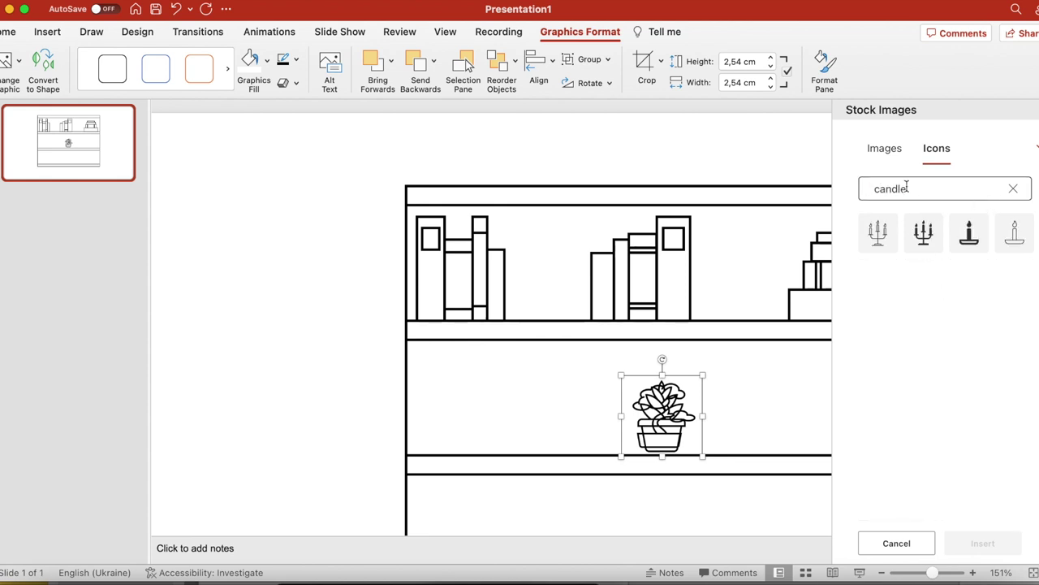
{"action": "double_click", "coordinate": [891, 188]}
{"action": "type", "text": "toy"}
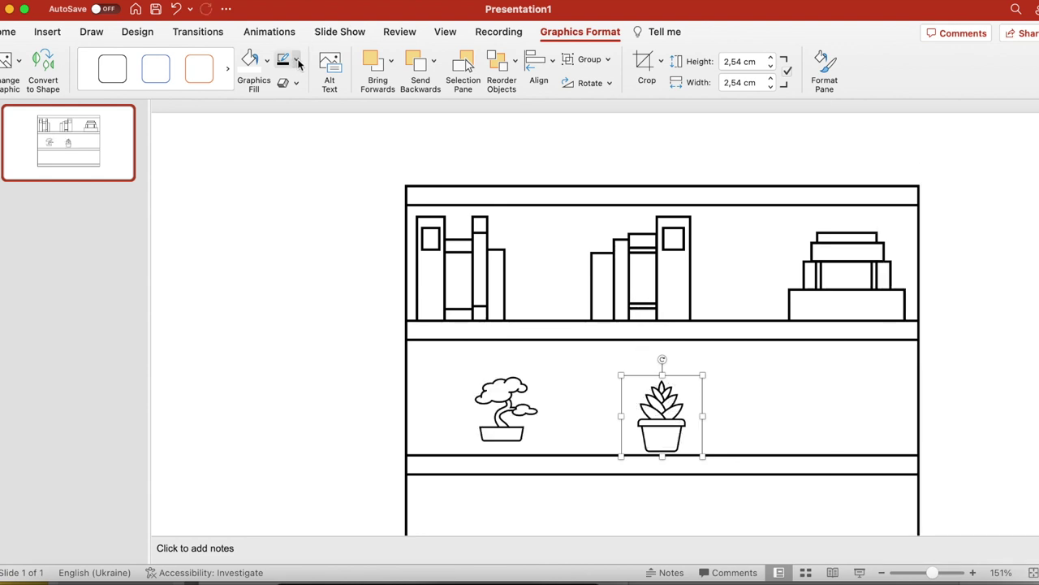
Try outline weights of 2¼ pt and 1½ pt on the potted succulent and undo each one
{"action": "left_click", "coordinate": [297, 62]}
{"action": "mouse_move", "coordinate": [342, 270]}
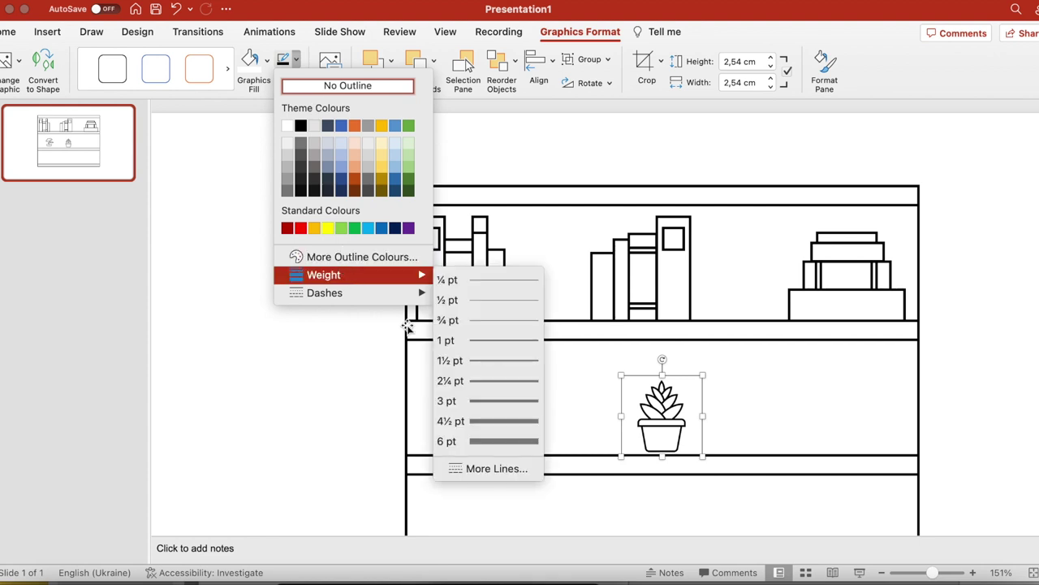
{"action": "left_click", "coordinate": [477, 381]}
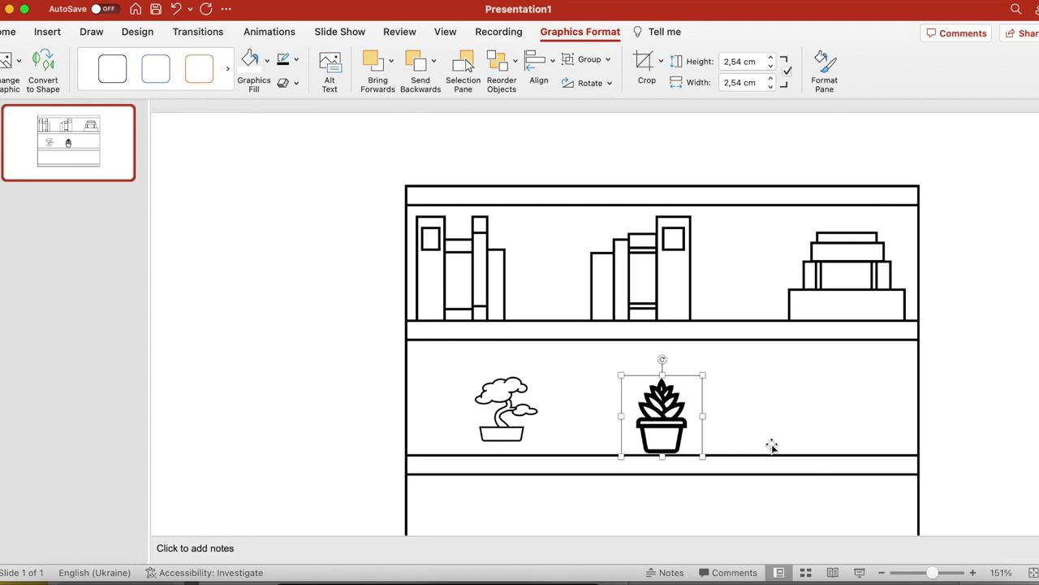
{"action": "key", "text": "super+z"}
{"action": "left_click", "coordinate": [298, 62]}
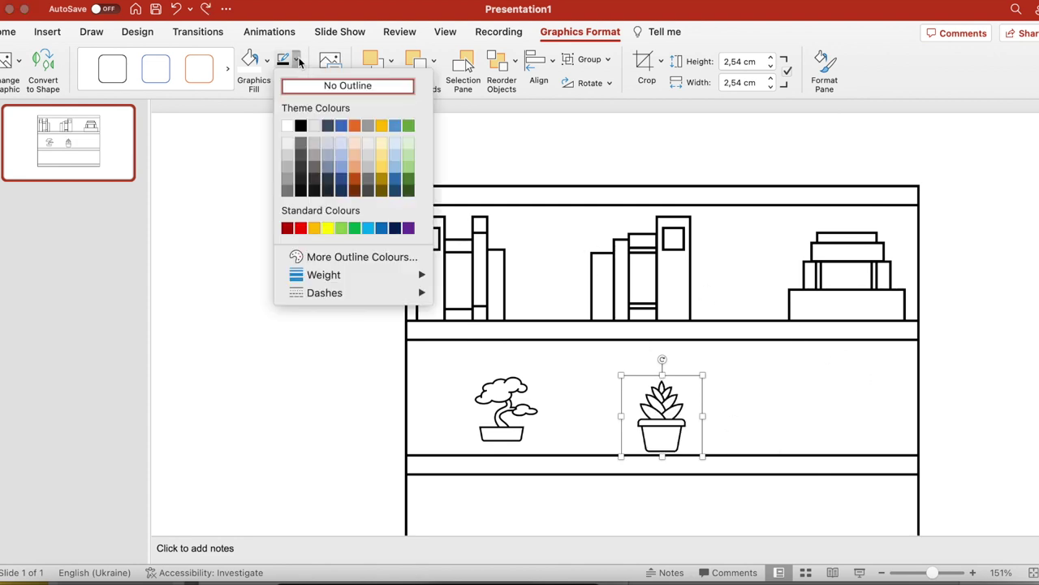
{"action": "mouse_move", "coordinate": [361, 269]}
{"action": "left_click", "coordinate": [487, 364]}
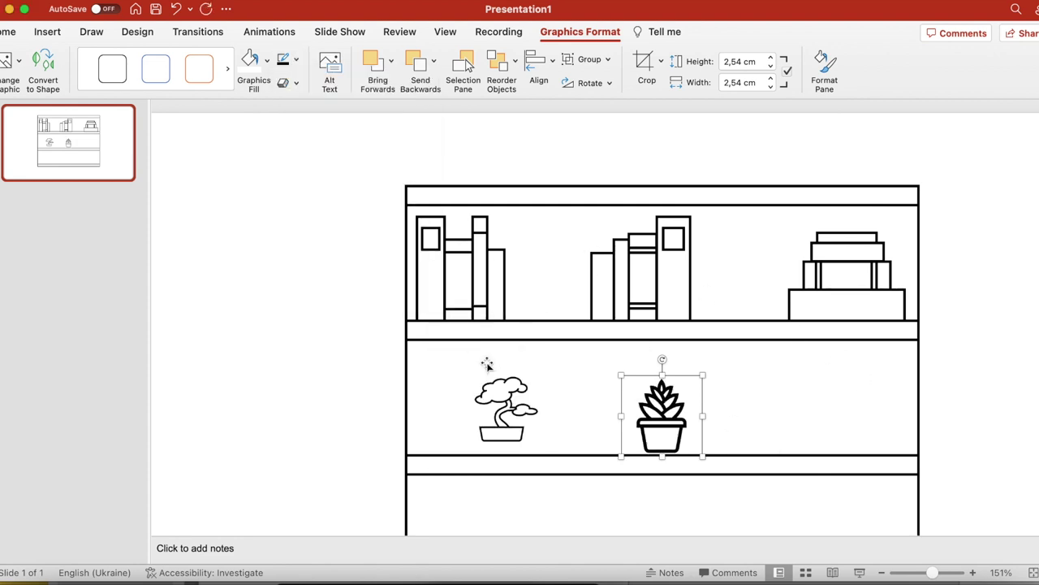
{"action": "key", "text": "super+z"}
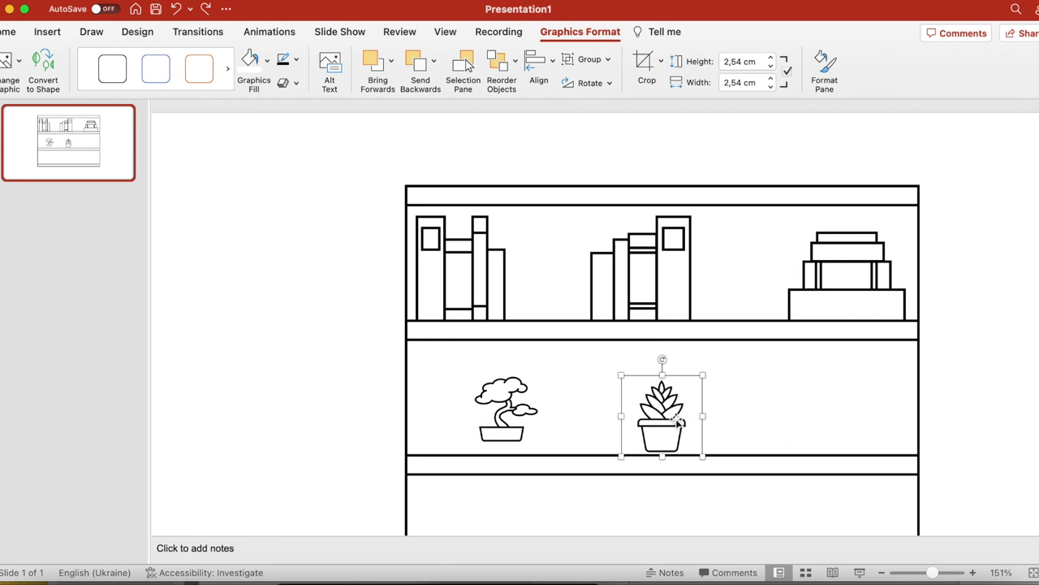
Place the potted succulent on the top shelf between the first two groups of books
{"action": "left_click_drag", "start_coordinate": [679, 421], "coordinate": [562, 287]}
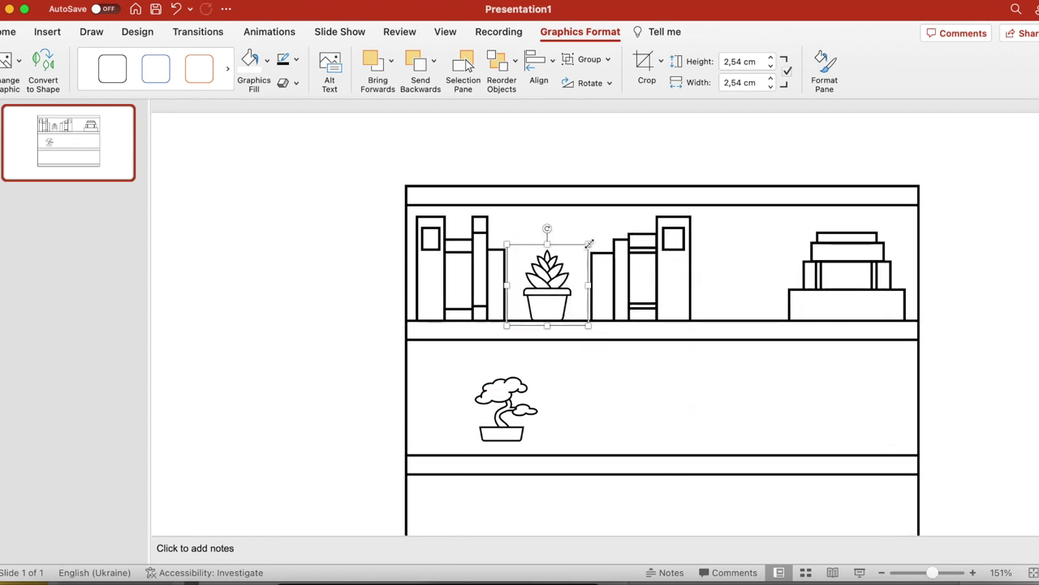
{"action": "left_click", "coordinate": [967, 382]}
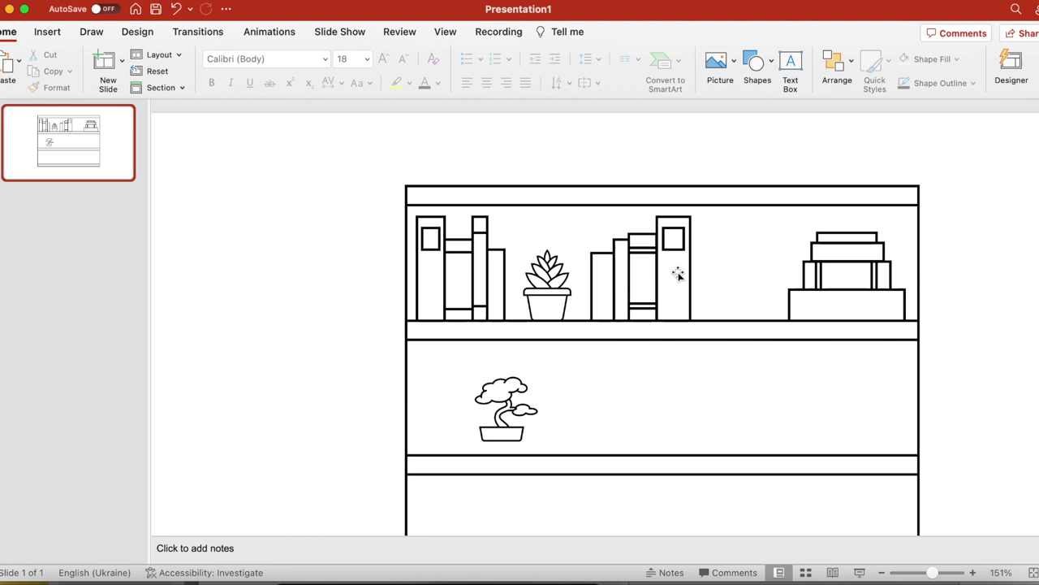
Copy the short plain book to the right side of the central tall square-label book and make it taller
{"action": "left_click", "coordinate": [605, 258]}
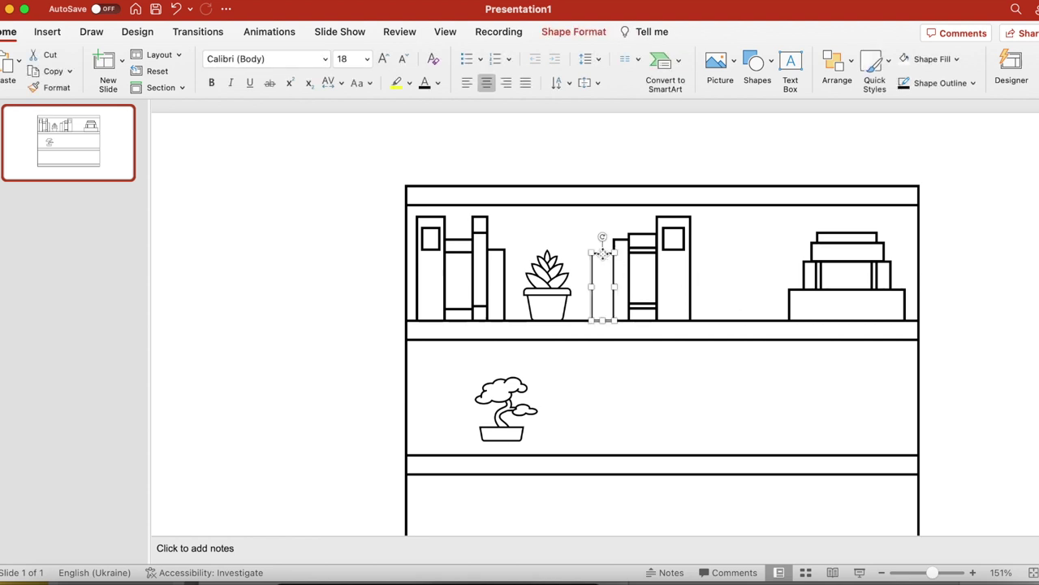
{"action": "left_click_drag", "start_coordinate": [605, 258], "coordinate": [703, 253]}
{"action": "key", "text": "super+z"}
{"action": "left_click_drag", "start_coordinate": [594, 264], "coordinate": [725, 249]}
{"action": "key", "text": "Delete"}
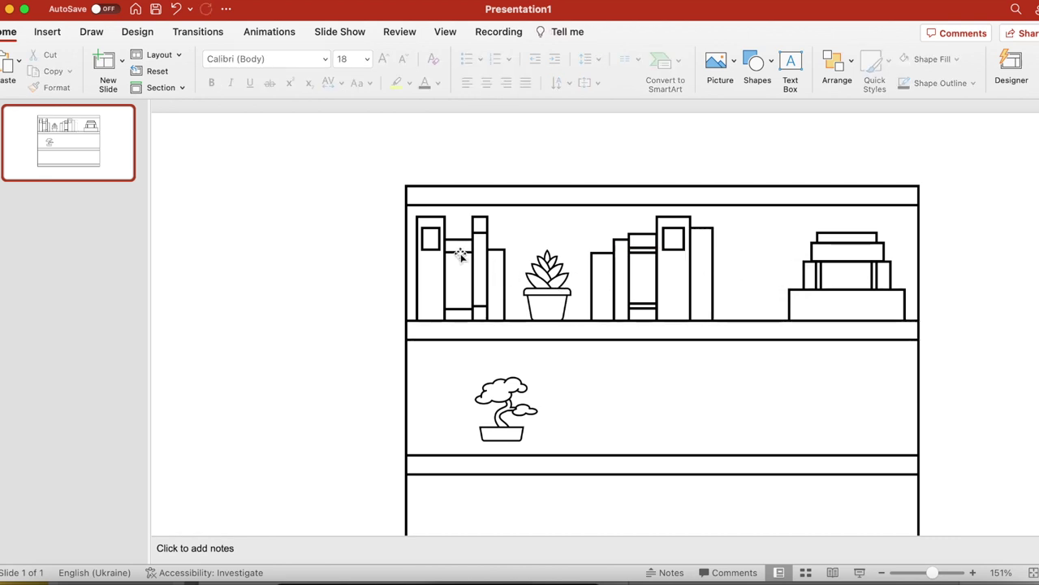
Extend the central top-shelf group with a slightly reduced copy of the two-line book and a shorter, narrow plain book
{"action": "left_click_drag", "start_coordinate": [461, 255], "coordinate": [727, 265]}
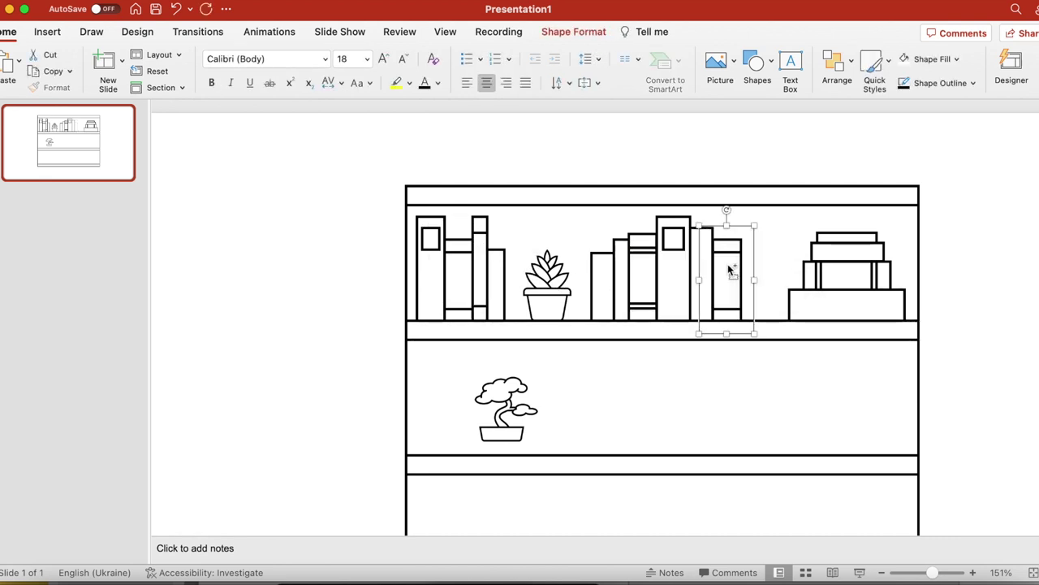
{"action": "mouse_move", "coordinate": [727, 225]}
{"action": "left_mouse_down"}
{"action": "mouse_move", "coordinate": [727, 239]}
{"action": "mouse_move", "coordinate": [727, 229]}
{"action": "left_mouse_up"}
{"action": "mouse_move", "coordinate": [754, 281]}
{"action": "left_mouse_down"}
{"action": "mouse_move", "coordinate": [871, 282]}
{"action": "mouse_move", "coordinate": [752, 282]}
{"action": "left_mouse_up"}
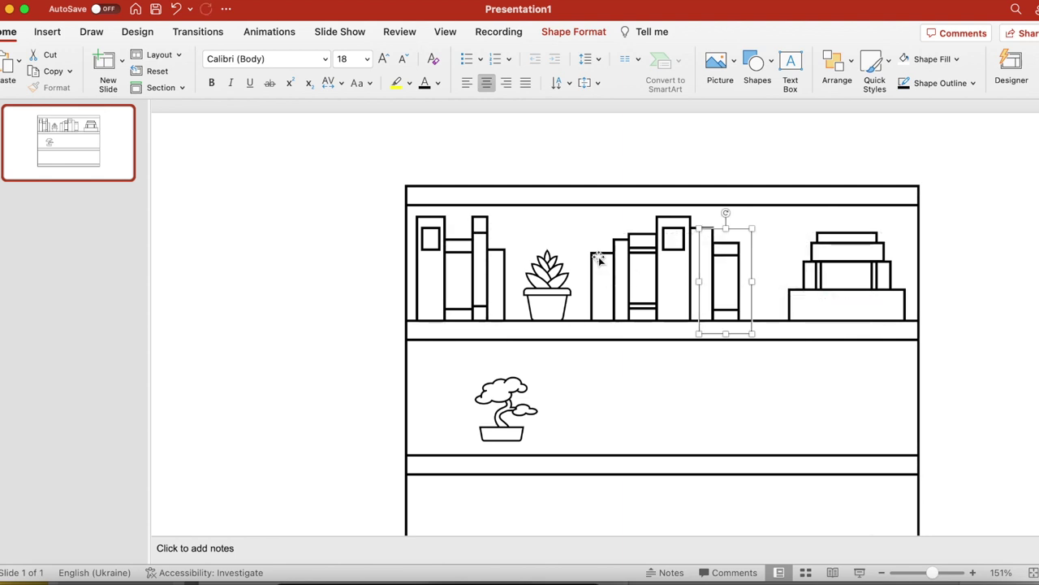
{"action": "left_click_drag", "start_coordinate": [599, 260], "coordinate": [746, 260]}
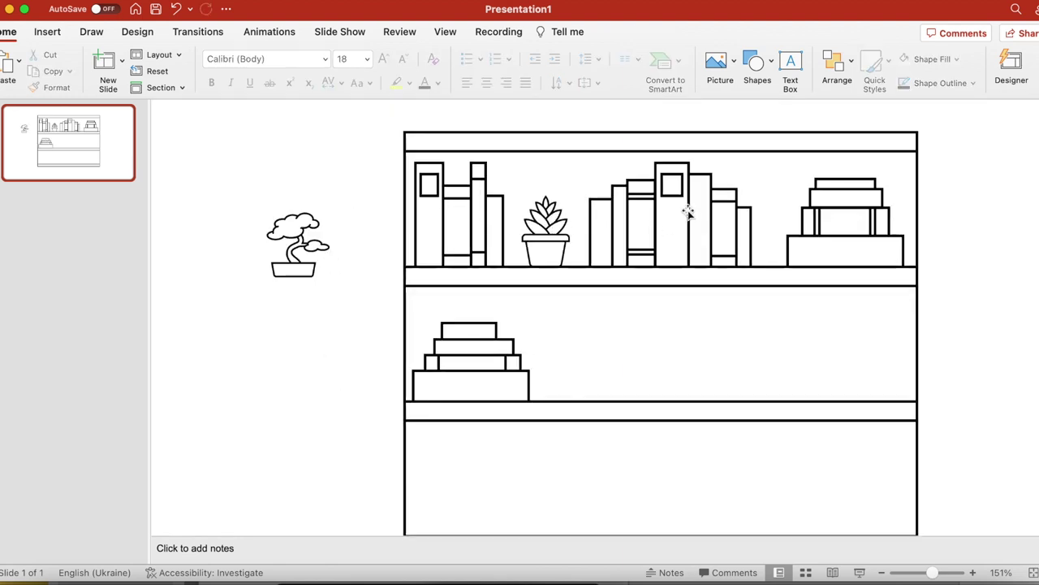
Copy the four books at the left end of the top shelf beside the bookshelf and group the copies
{"action": "left_click", "coordinate": [490, 218]}
{"action": "left_click", "coordinate": [454, 213], "text": "shift"}
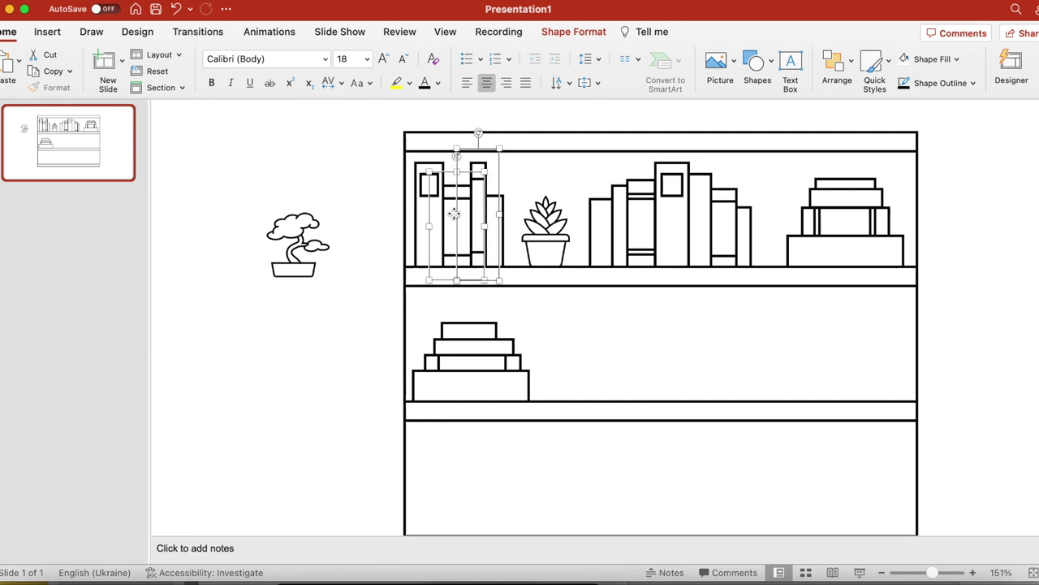
{"action": "left_click_drag", "start_coordinate": [454, 214], "coordinate": [301, 393]}
{"action": "right_click", "coordinate": [277, 335]}
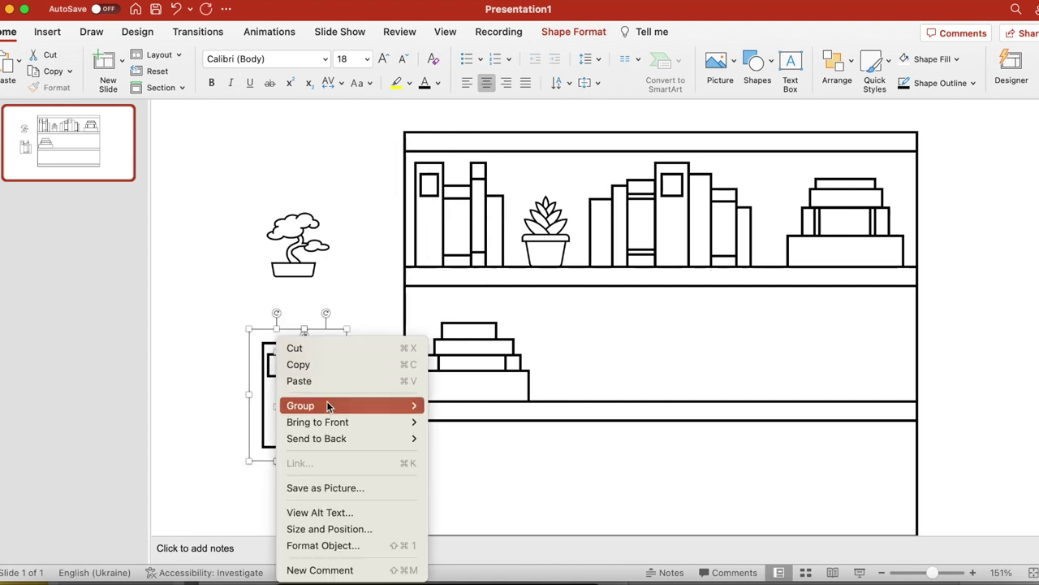
{"action": "mouse_move", "coordinate": [349, 405]}
{"action": "left_click", "coordinate": [480, 406]}
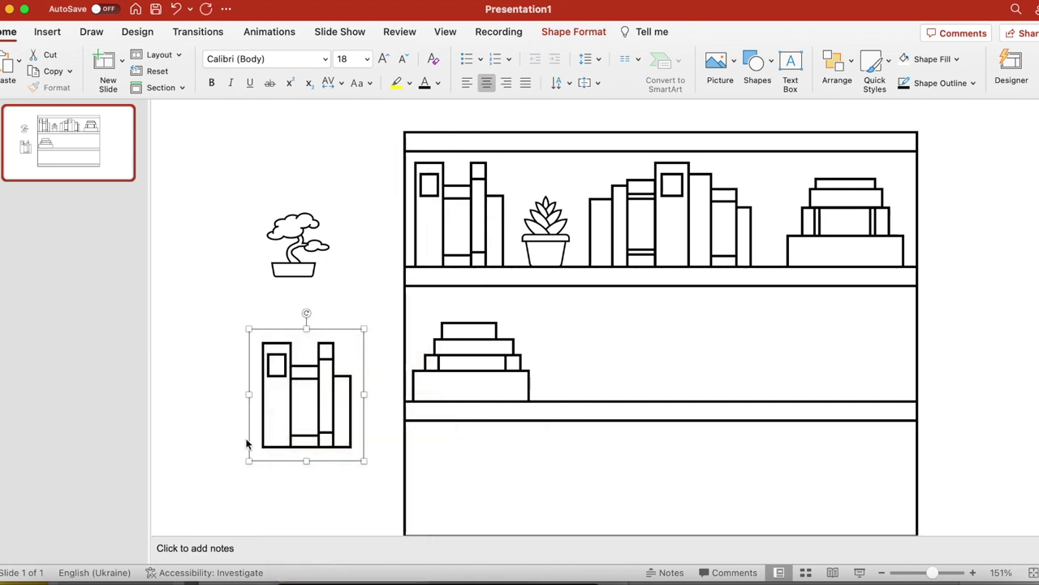
Flip the grouped four books horizontally and stand them at the right end of the middle shelf
{"action": "right_click", "coordinate": [290, 411]}
{"action": "left_click", "coordinate": [289, 410]}
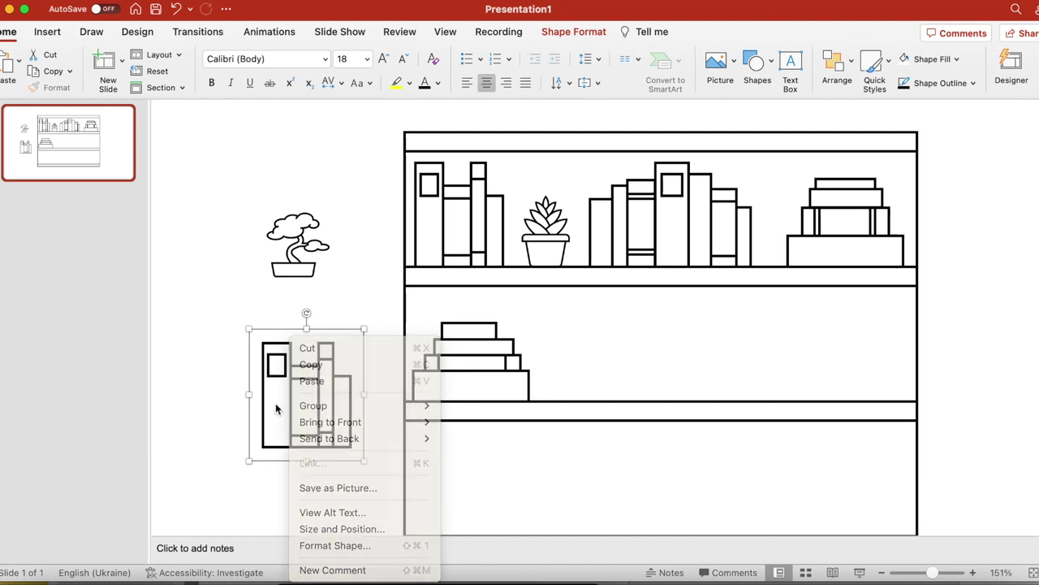
{"action": "left_click", "coordinate": [838, 65]}
{"action": "mouse_move", "coordinate": [873, 344]}
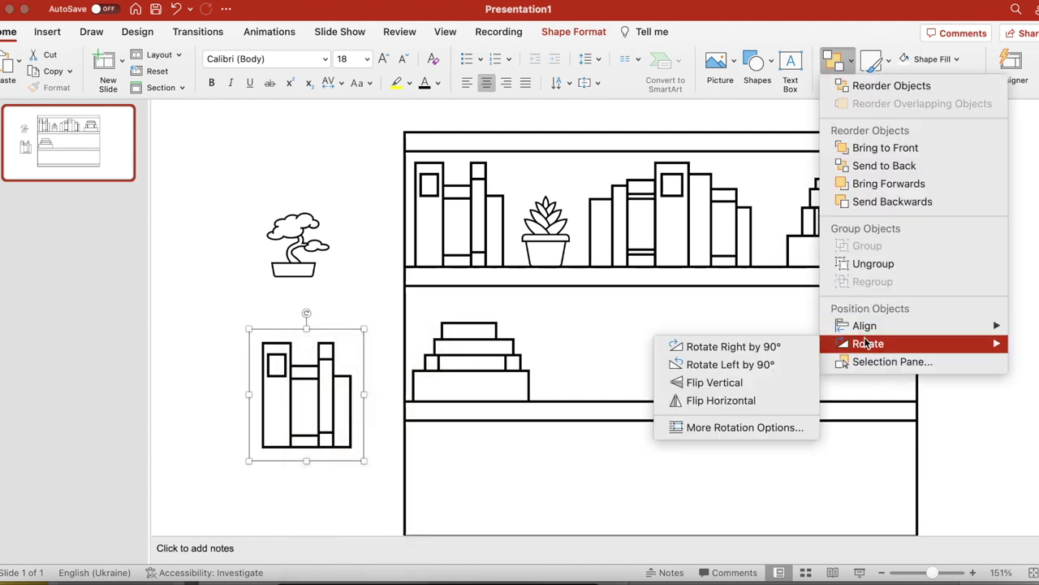
{"action": "left_click", "coordinate": [755, 400]}
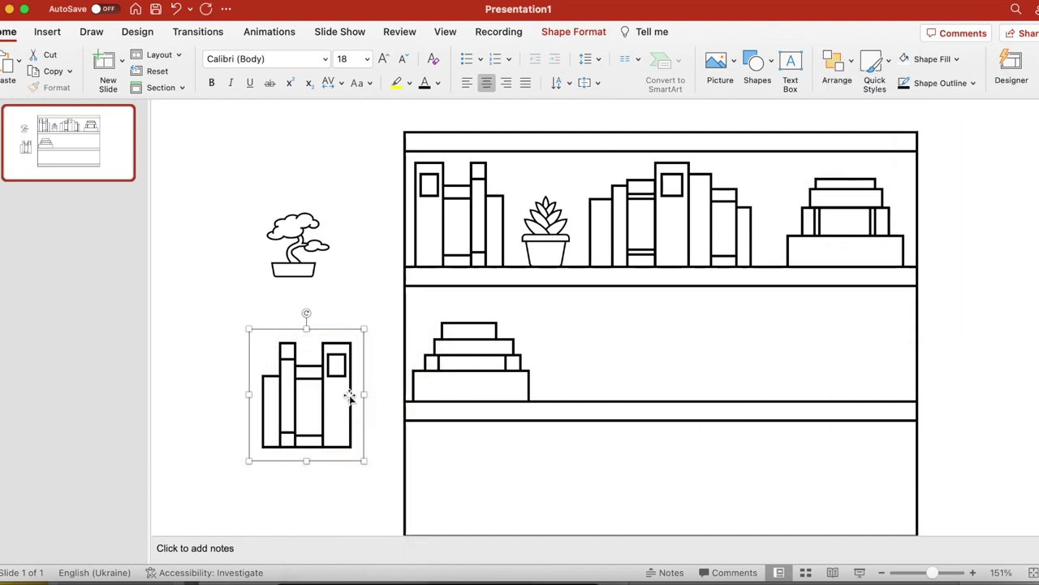
{"action": "left_click_drag", "start_coordinate": [348, 395], "coordinate": [916, 349]}
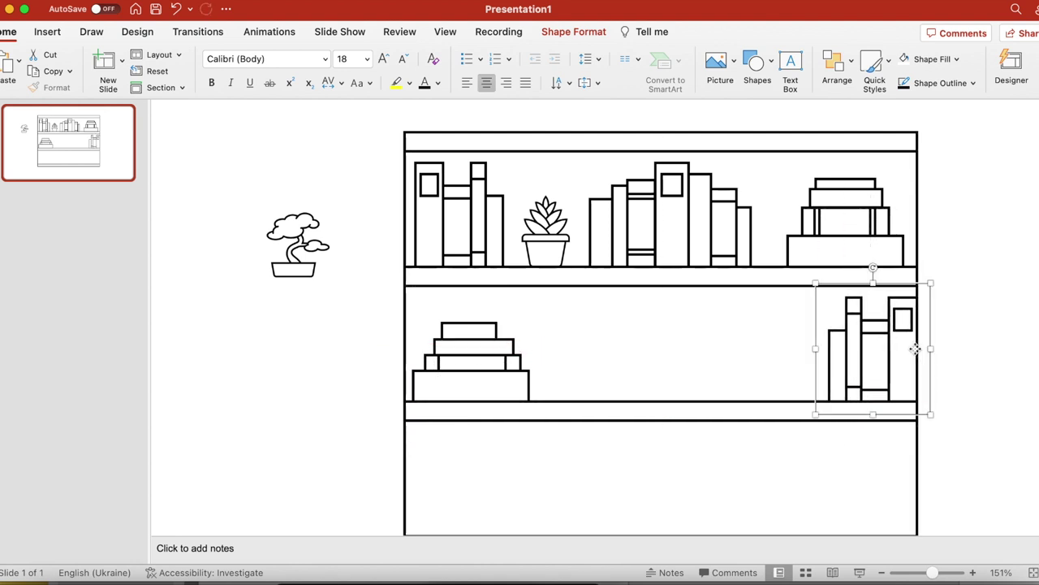
Copy the central book group from the top shelf, mirrored, to the left of the four grouped books on the middle shelf
{"action": "left_click", "coordinate": [739, 216]}
{"action": "left_click", "coordinate": [722, 210], "text": "shift"}
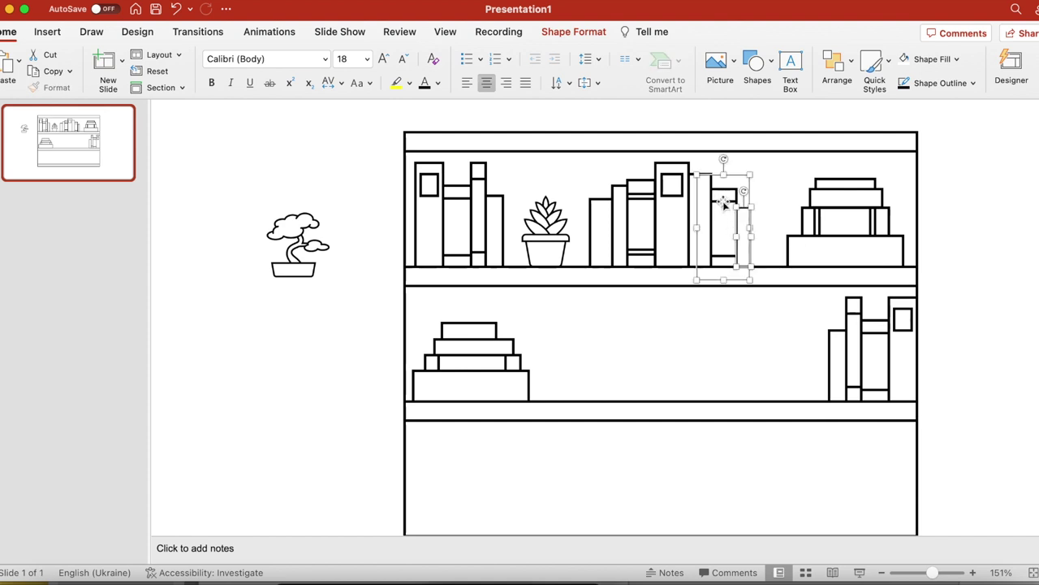
{"action": "left_click", "coordinate": [693, 205], "text": "shift"}
{"action": "left_click", "coordinate": [676, 168], "text": "shift"}
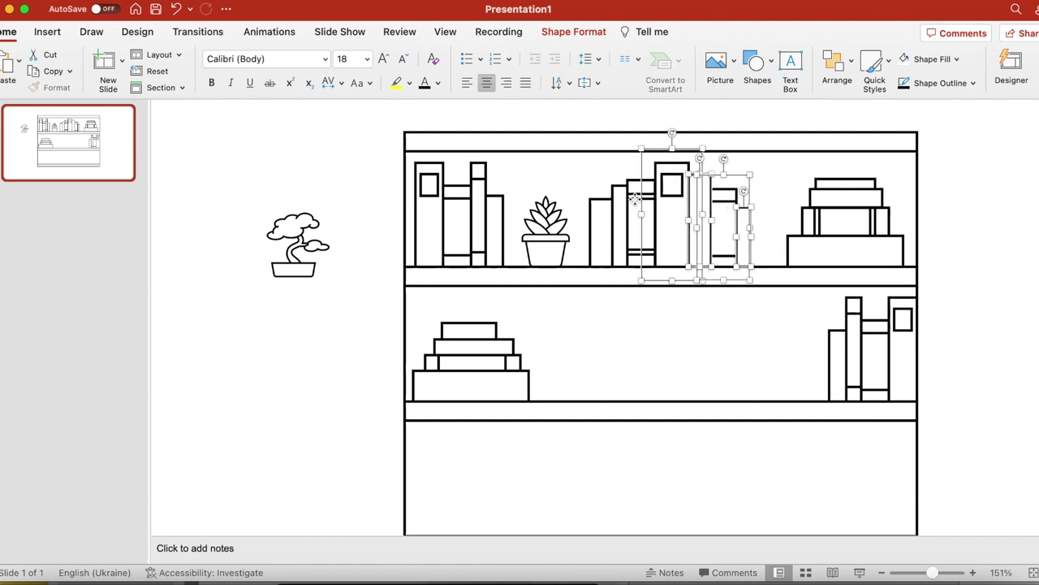
{"action": "left_click", "coordinate": [635, 199], "text": "shift"}
{"action": "left_click", "coordinate": [600, 206], "text": "shift"}
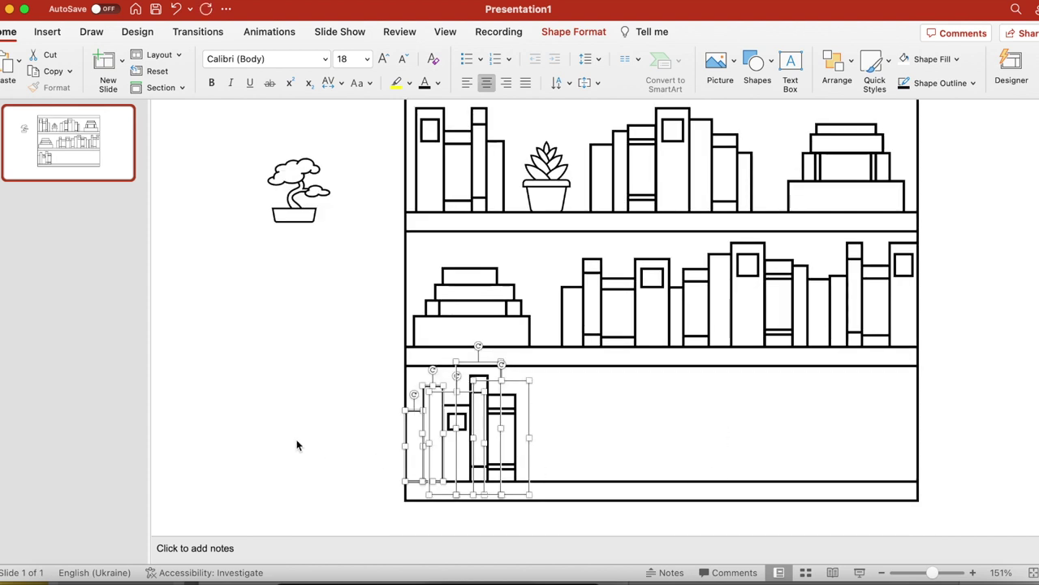
{"action": "left_click", "coordinate": [290, 439]}
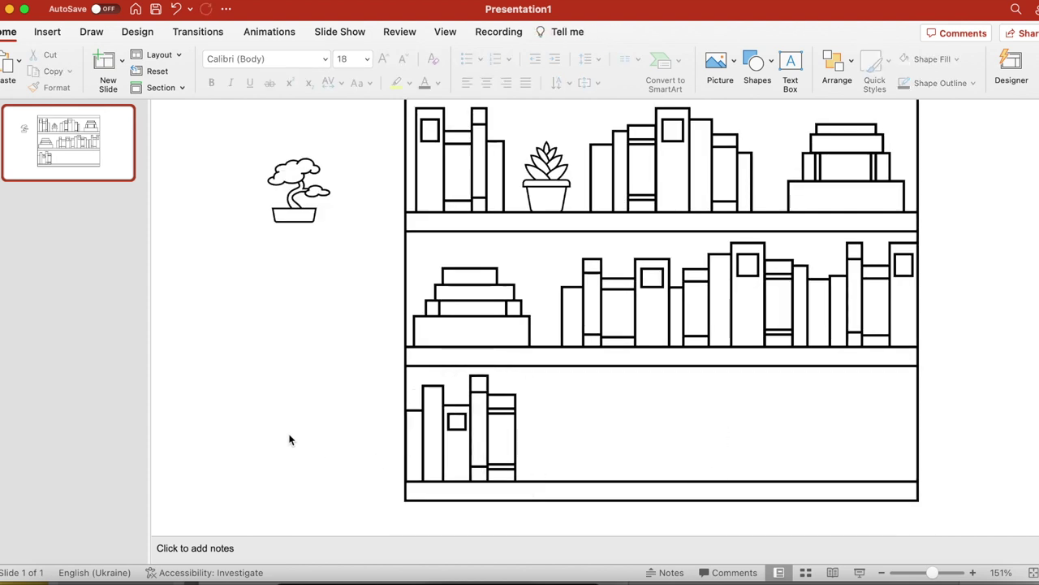
Lean a tilted copy of a narrow plain book against the right side of the upright books on the bottom shelf
{"action": "left_click", "coordinate": [494, 259]}
{"action": "left_click_drag", "start_coordinate": [493, 259], "coordinate": [536, 419]}
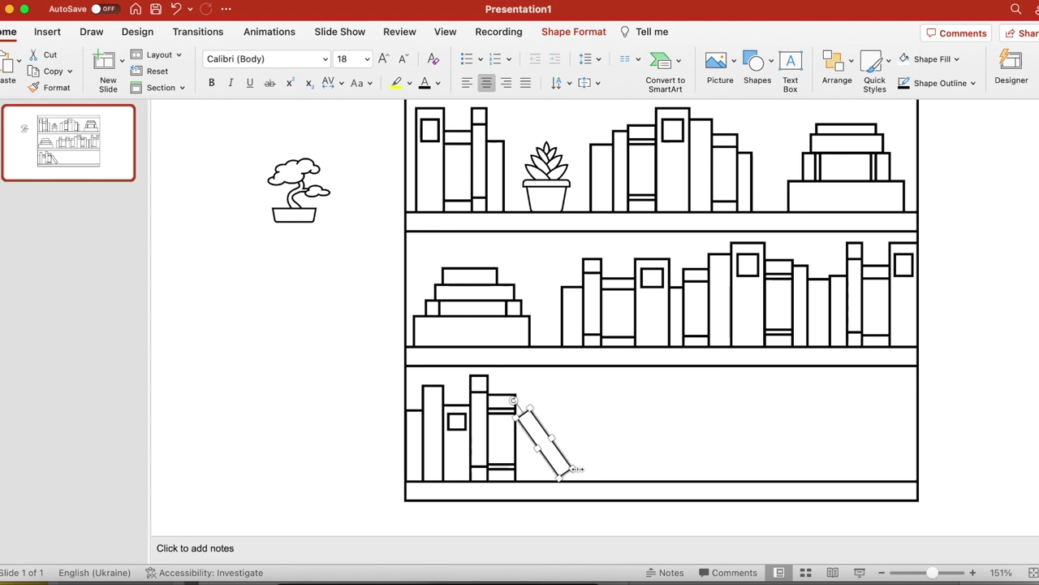
Fine-tune the leaning book's tilt, then stand the bonsai icon beside it on the bottom shelf and enlarge it slightly
{"action": "left_click_drag", "start_coordinate": [515, 399], "coordinate": [519, 404]}
{"action": "left_click", "coordinate": [288, 188]}
{"action": "left_click_drag", "start_coordinate": [287, 188], "coordinate": [602, 451]}
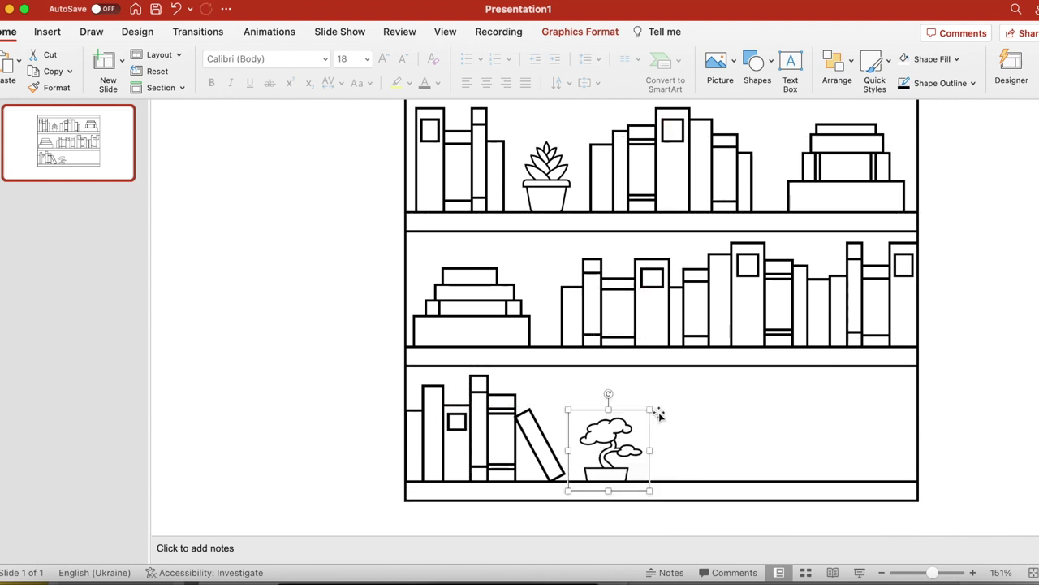
{"action": "left_click_drag", "start_coordinate": [652, 409], "coordinate": [660, 406]}
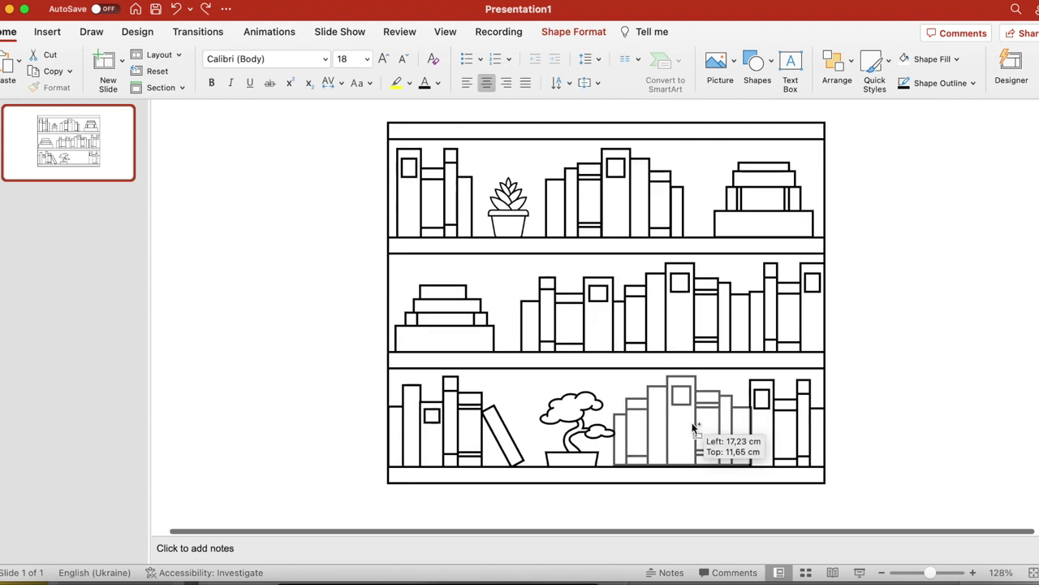
Copy the mirrored book group to the bottom shelf, between the bonsai and the right-end books, and remove its narrow leftmost book
{"action": "left_click_drag", "start_coordinate": [696, 424], "coordinate": [691, 425]}
{"action": "left_click", "coordinate": [900, 376]}
{"action": "left_click", "coordinate": [733, 413]}
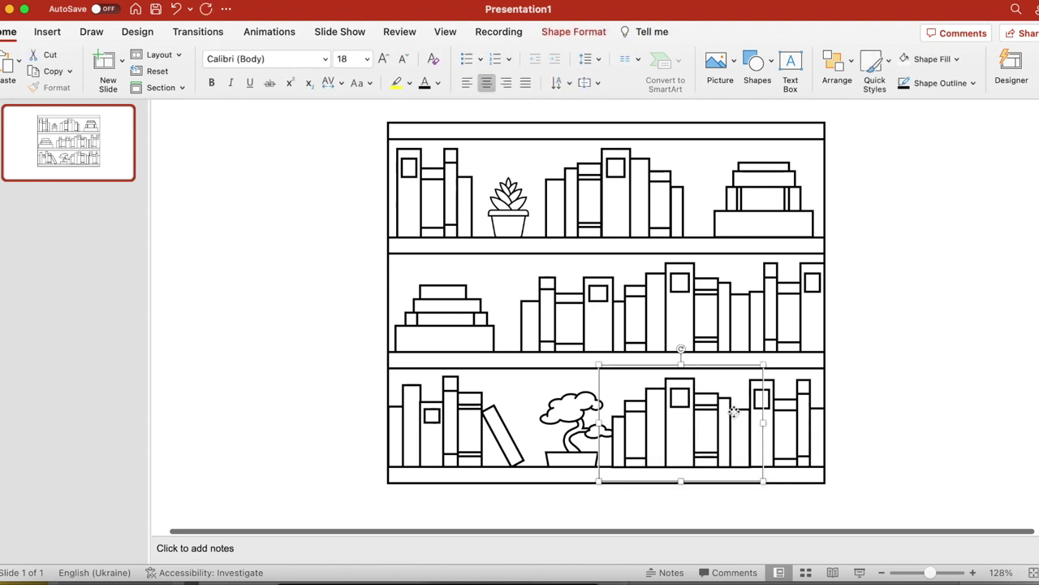
{"action": "left_click", "coordinate": [865, 489]}
Adjust the right end of the bottom shelf board to line up with the bookshelf's right edge
{"action": "scroll", "coordinate": [865, 489], "scroll_direction": "down", "scroll_amount": 2}
{"action": "left_click_drag", "start_coordinate": [865, 489], "coordinate": [284, 75]}
{"action": "left_click", "coordinate": [920, 341]}
{"action": "scroll", "coordinate": [826, 443], "scroll_direction": "up", "scroll_amount": 3}
{"action": "scroll", "coordinate": [819, 455], "scroll_direction": "up", "scroll_amount": 5}
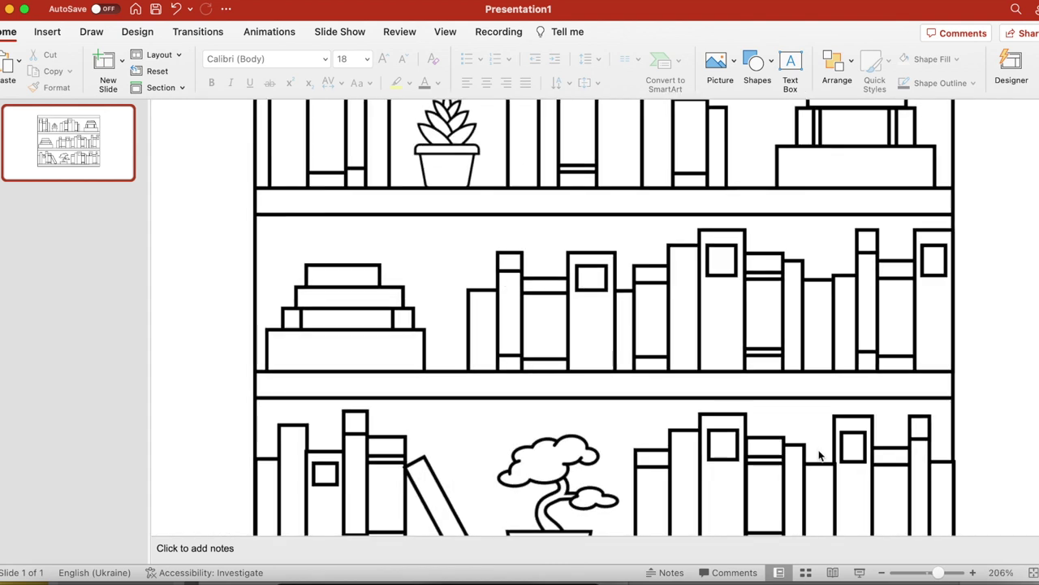
{"action": "scroll", "coordinate": [626, 368], "scroll_direction": "down", "scroll_amount": 1}
{"action": "left_click", "coordinate": [626, 368]}
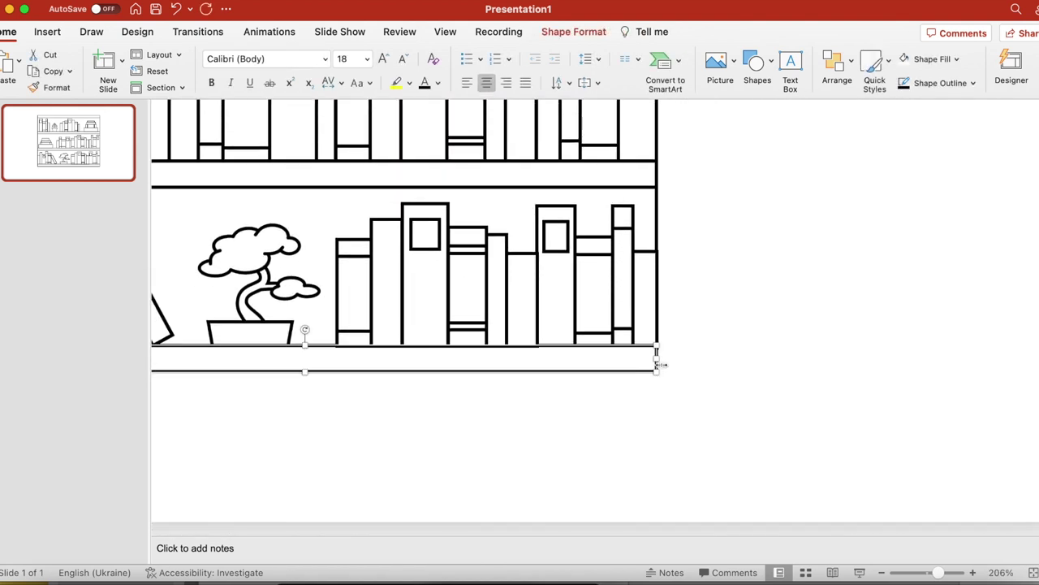
{"action": "left_click_drag", "start_coordinate": [658, 360], "coordinate": [660, 360]}
Group the whole bookshelf with its books and plants and move it to the upper-left area of the slide
{"action": "scroll", "coordinate": [710, 365], "scroll_direction": "down", "scroll_amount": 10}
{"action": "left_click_drag", "start_coordinate": [592, 320], "coordinate": [574, 293]}
{"action": "scroll", "coordinate": [678, 453], "scroll_direction": "up", "scroll_amount": 5}
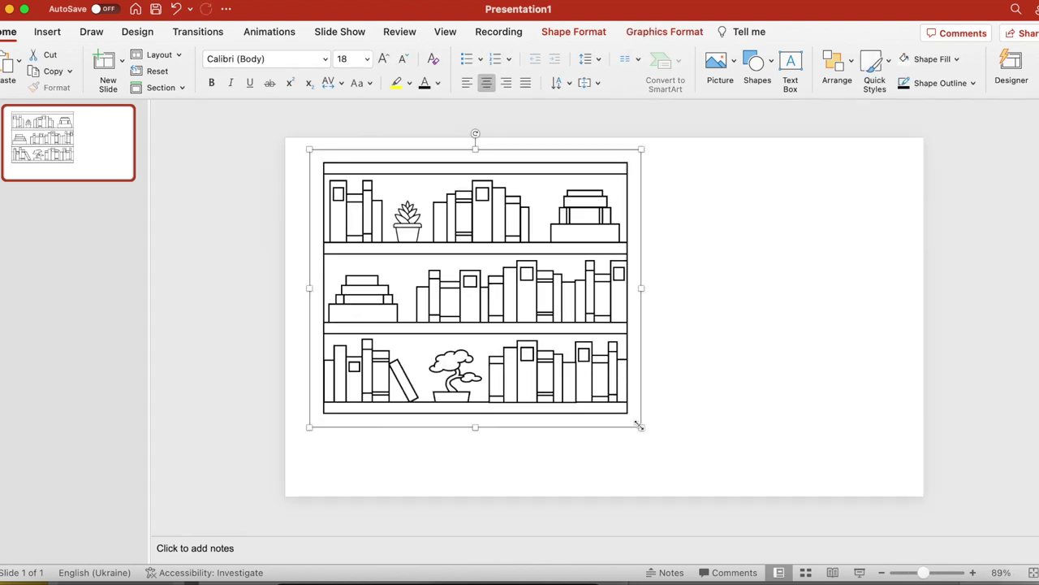
Try to enlarge the bookshelf group proportionally from its lower-right corner, and undo the resize
{"action": "left_click_drag", "start_coordinate": [640, 425], "coordinate": [680, 462]}
{"action": "key", "text": "super+z"}
{"action": "left_click", "coordinate": [687, 429]}
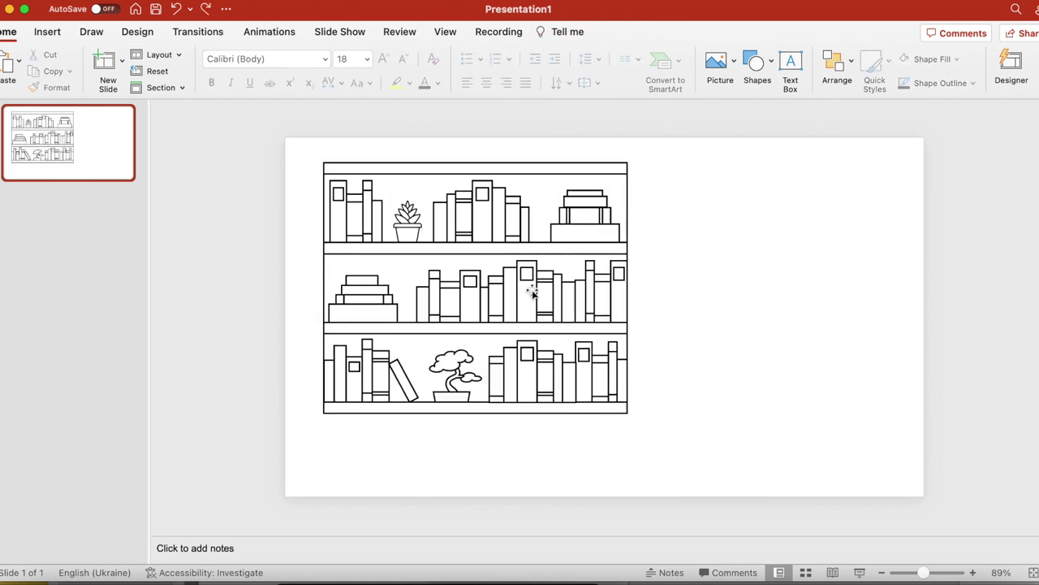
Move the bookshelf group straight down so it sits lower on the slide, and deselect it
{"action": "left_click_drag", "start_coordinate": [532, 294], "coordinate": [533, 323]}
{"action": "left_click", "coordinate": [711, 316]}
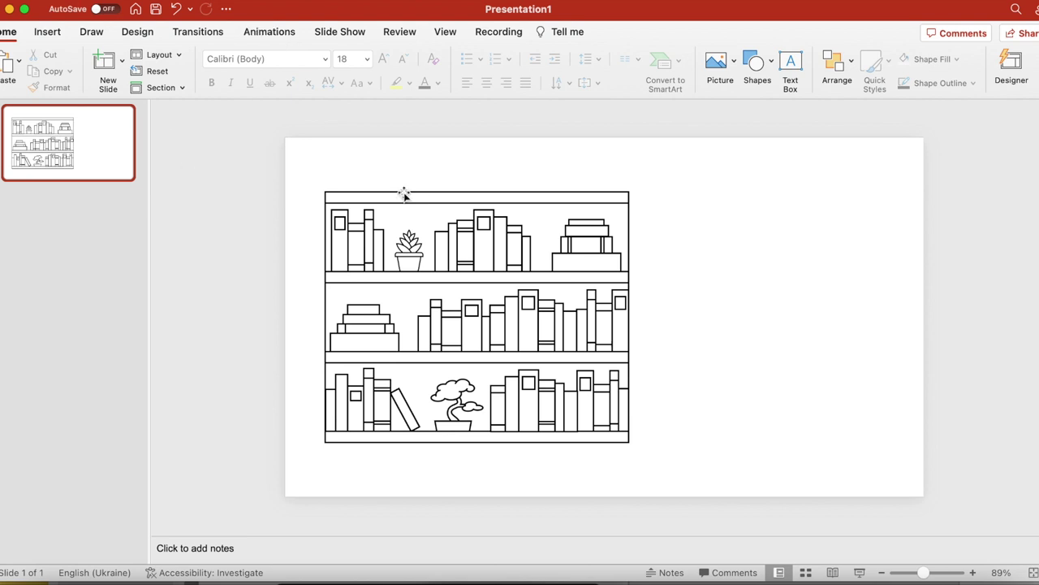
Start saving the presentation as a new file
{"action": "left_click", "coordinate": [91, 3]}
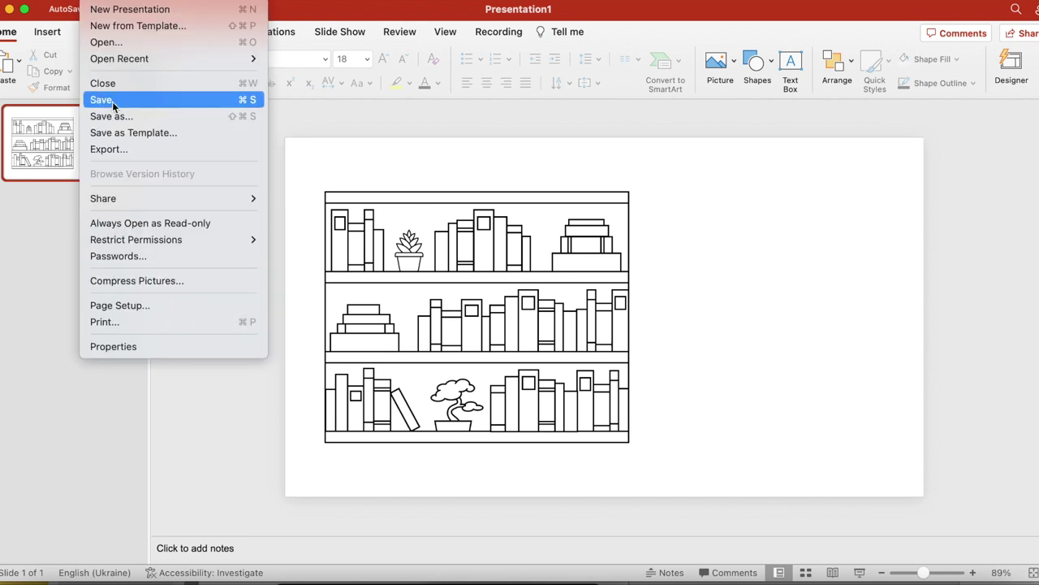
{"action": "left_click", "coordinate": [148, 119]}
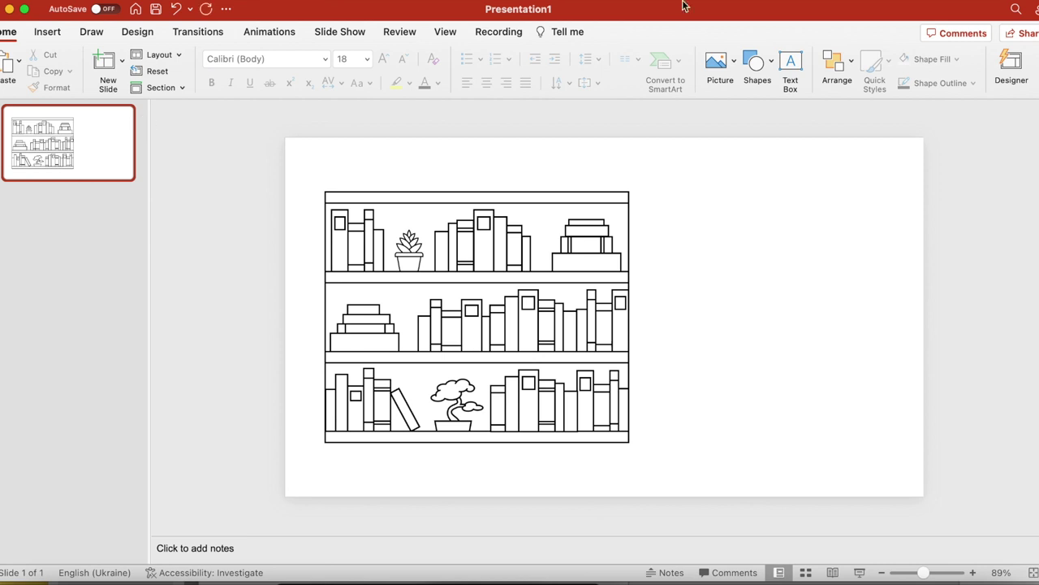